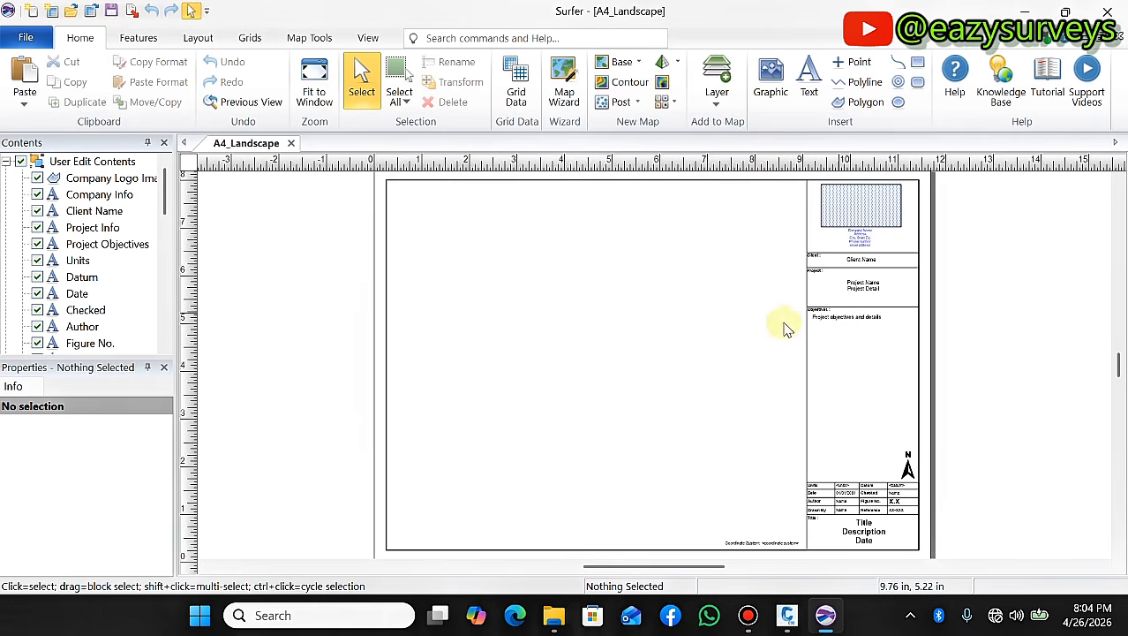
Switch to YT SURFACE.dwg in Civil 3D and open the terrain surface in the Object Viewer
{"action": "scroll", "coordinate": [525, 342], "scroll_direction": "down", "scroll_amount": 1}
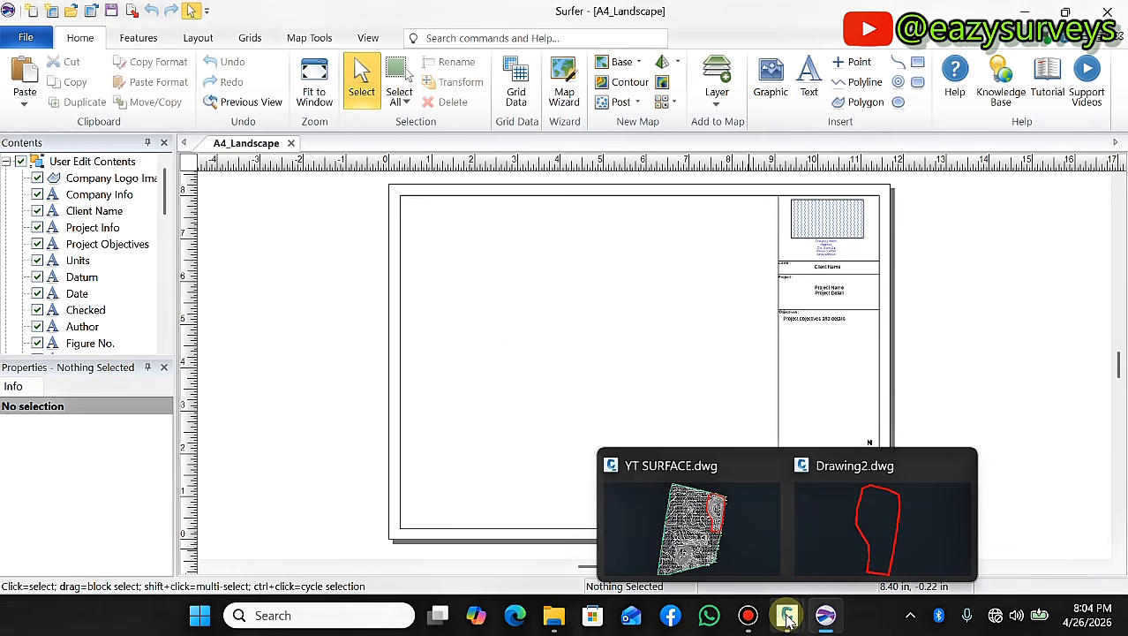
{"action": "left_click", "coordinate": [728, 538]}
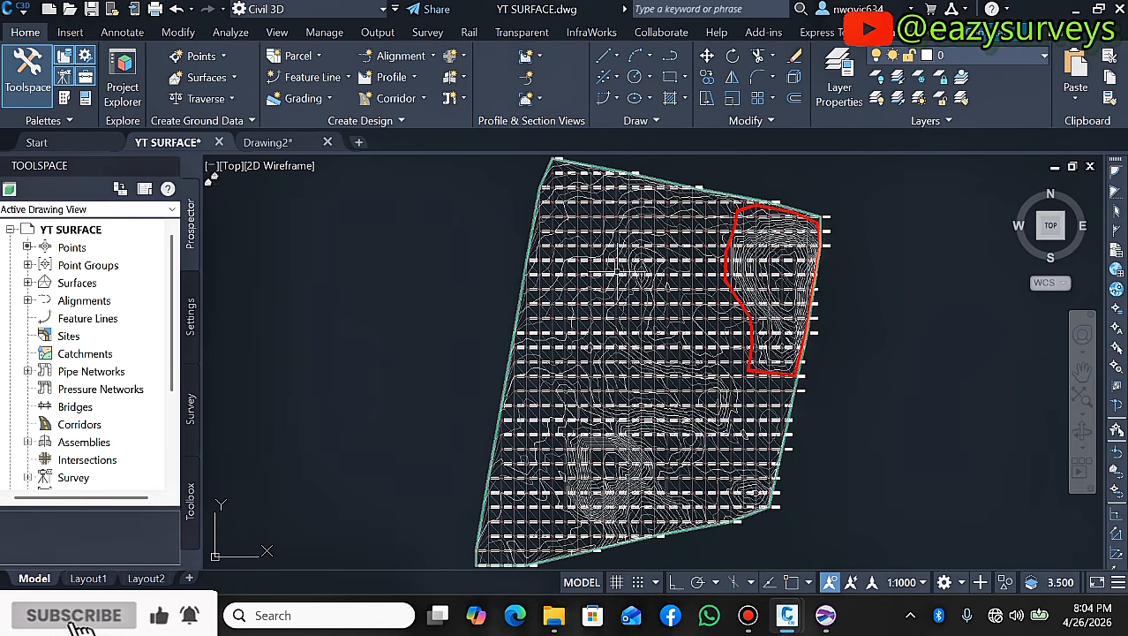
{"action": "left_click", "coordinate": [657, 342]}
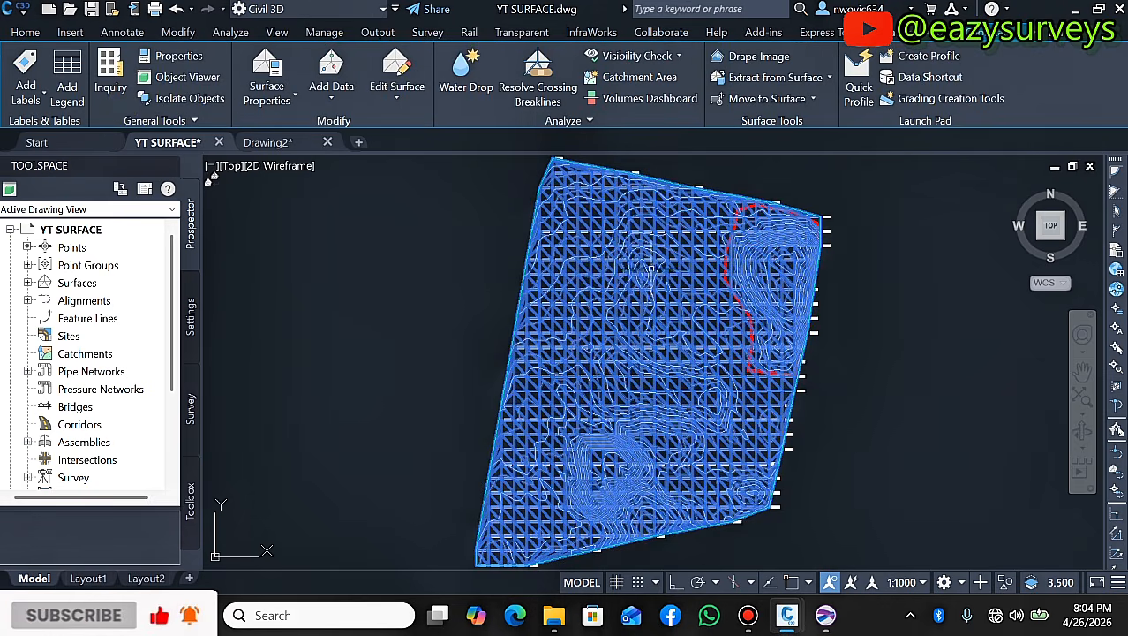
{"action": "left_click", "coordinate": [187, 78]}
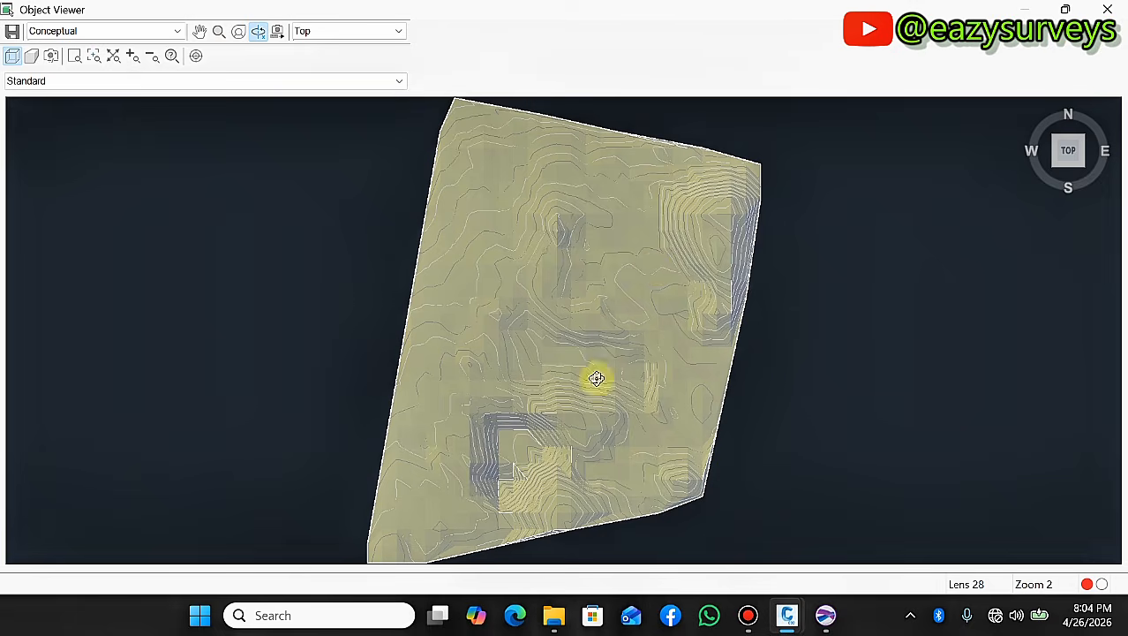
Examine the surface's relief in 3D, especially its raised areas, and return to the deselected drawing
{"action": "left_click_drag", "start_coordinate": [569, 489], "coordinate": [719, 372]}
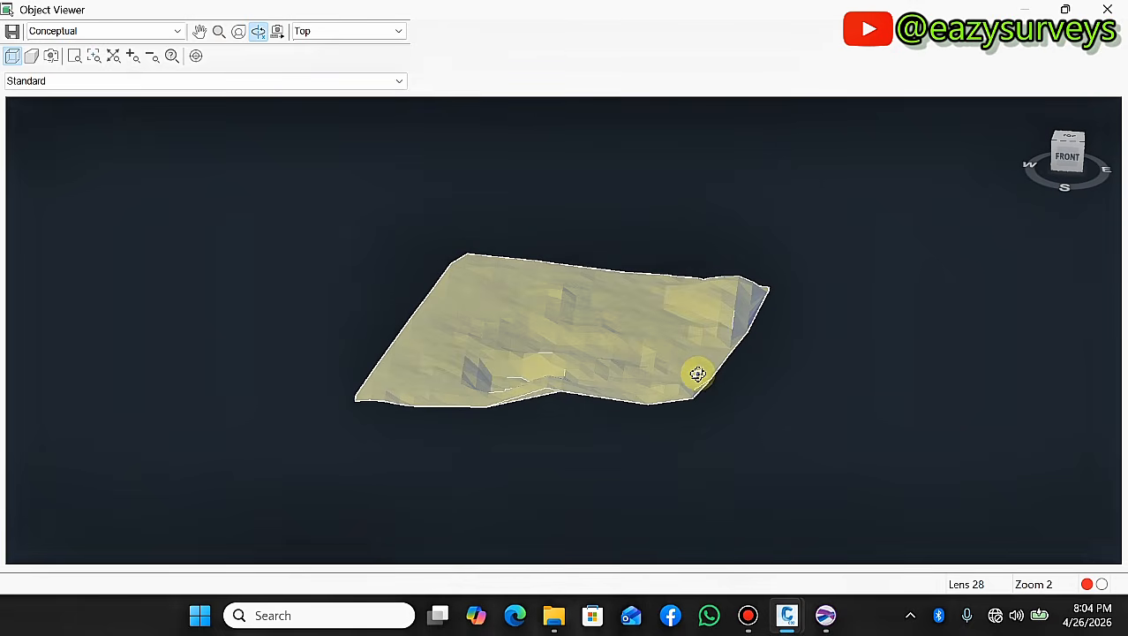
{"action": "scroll", "coordinate": [745, 295], "scroll_direction": "up", "scroll_amount": 2}
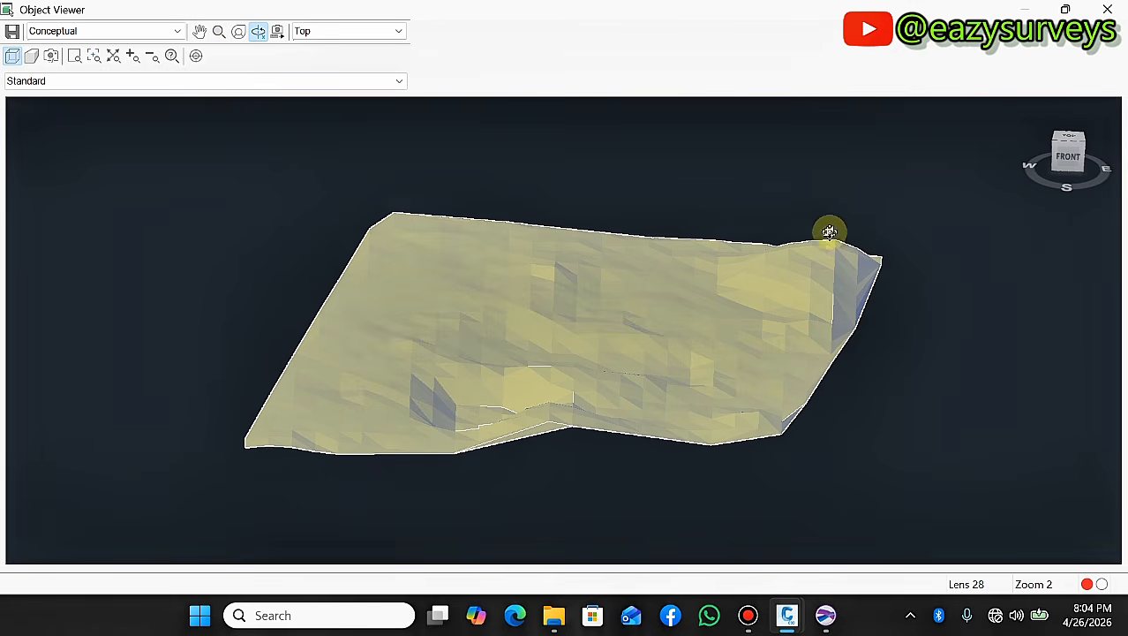
{"action": "left_click_drag", "start_coordinate": [529, 421], "coordinate": [529, 403]}
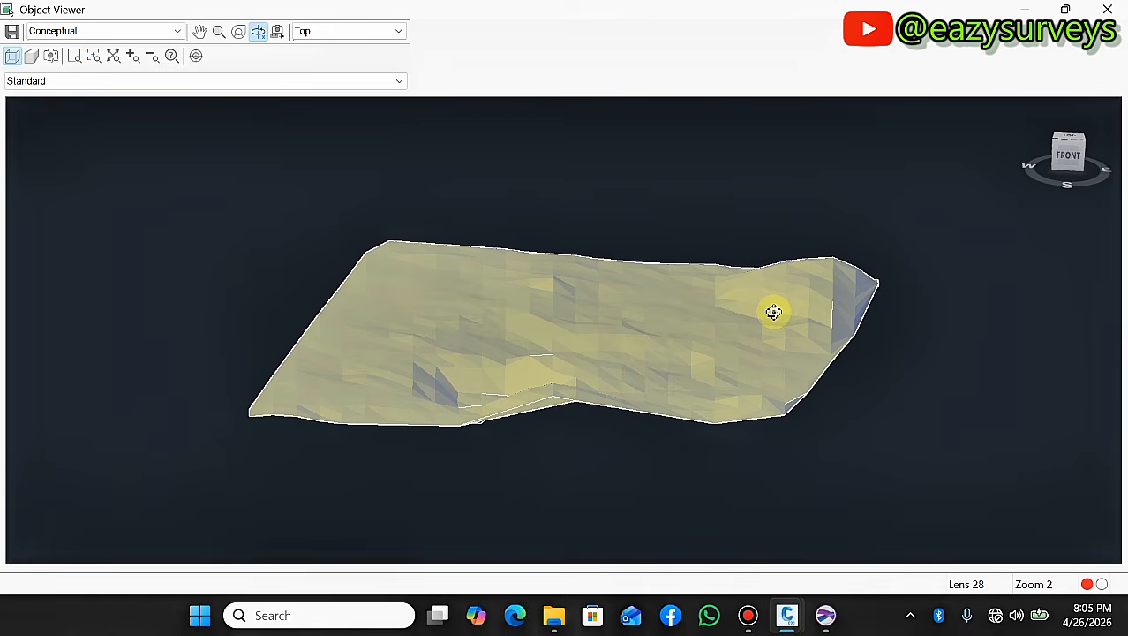
{"action": "scroll", "coordinate": [444, 402], "scroll_direction": "up", "scroll_amount": 2}
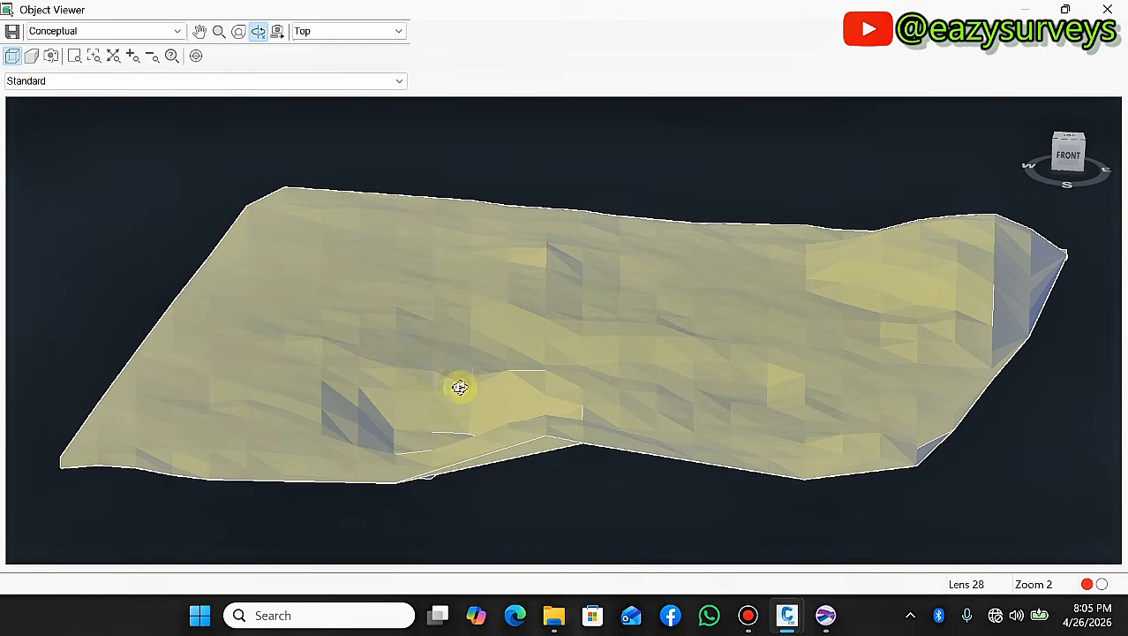
{"action": "scroll", "coordinate": [411, 417], "scroll_direction": "down", "scroll_amount": 2}
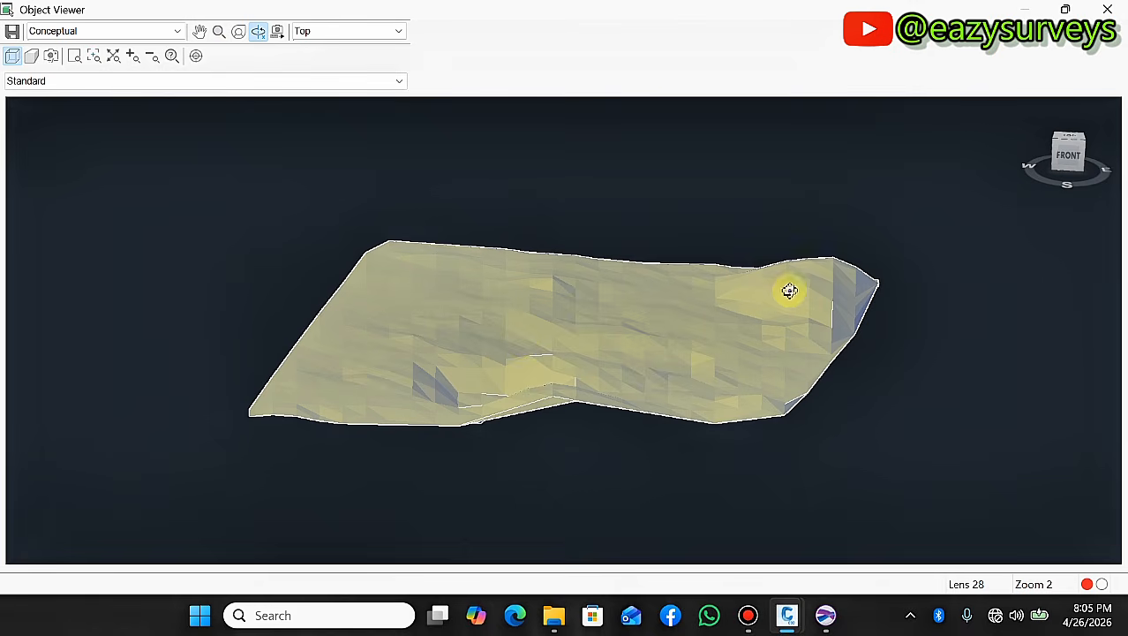
{"action": "scroll", "coordinate": [782, 301], "scroll_direction": "up", "scroll_amount": 2}
{"action": "scroll", "coordinate": [776, 305], "scroll_direction": "down", "scroll_amount": 2}
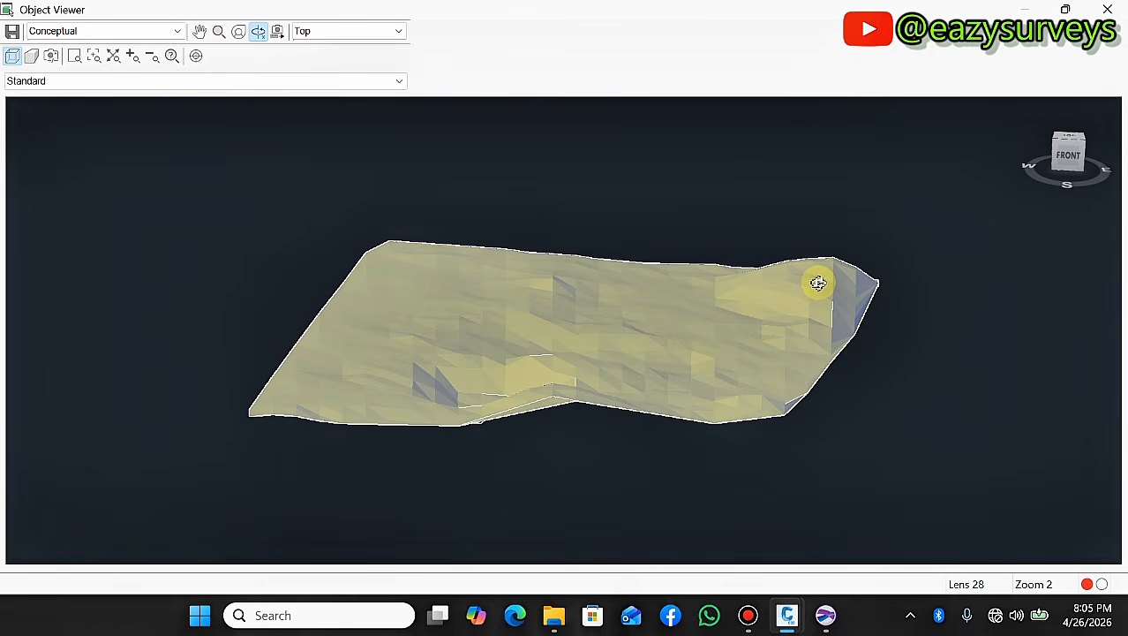
{"action": "scroll", "coordinate": [830, 298], "scroll_direction": "up", "scroll_amount": 2}
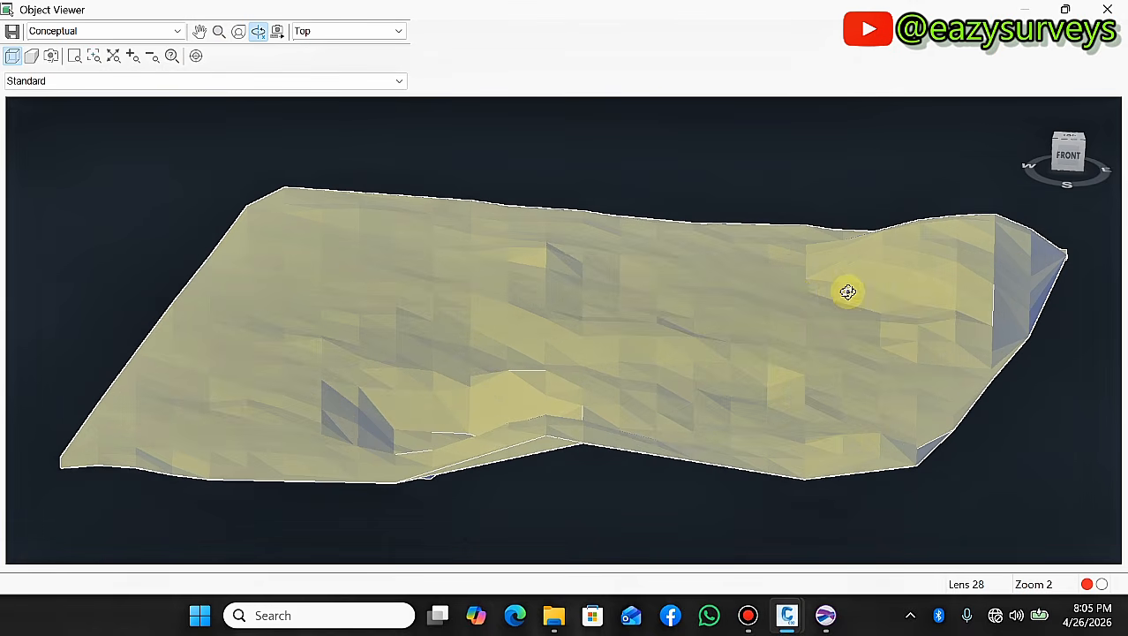
{"action": "scroll", "coordinate": [848, 289], "scroll_direction": "down", "scroll_amount": 2}
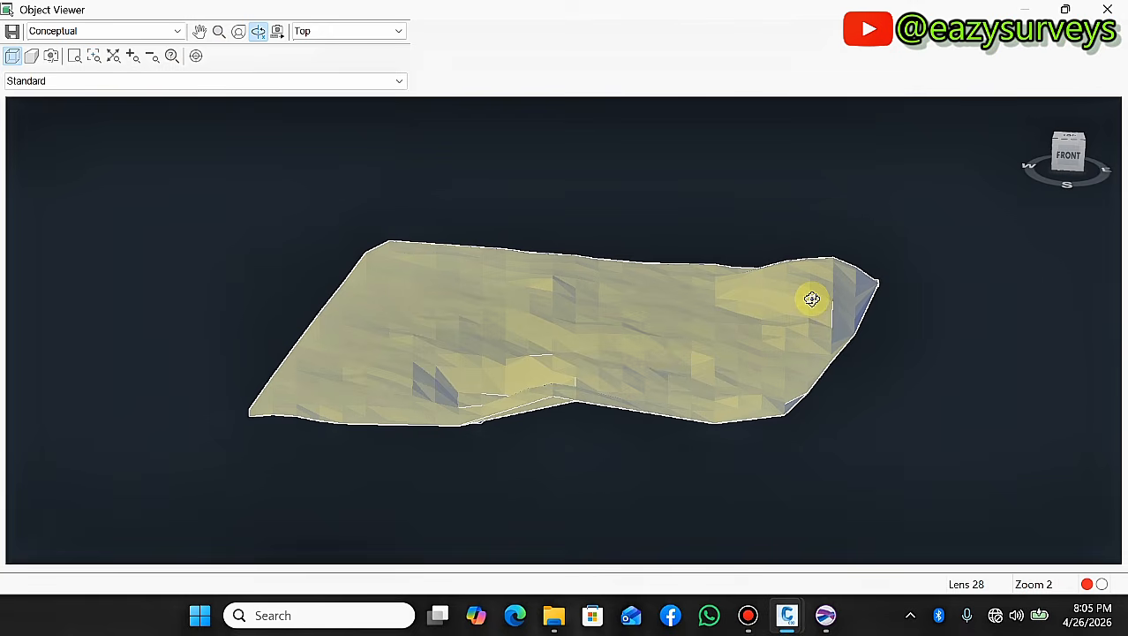
{"action": "left_click", "coordinate": [1107, 9]}
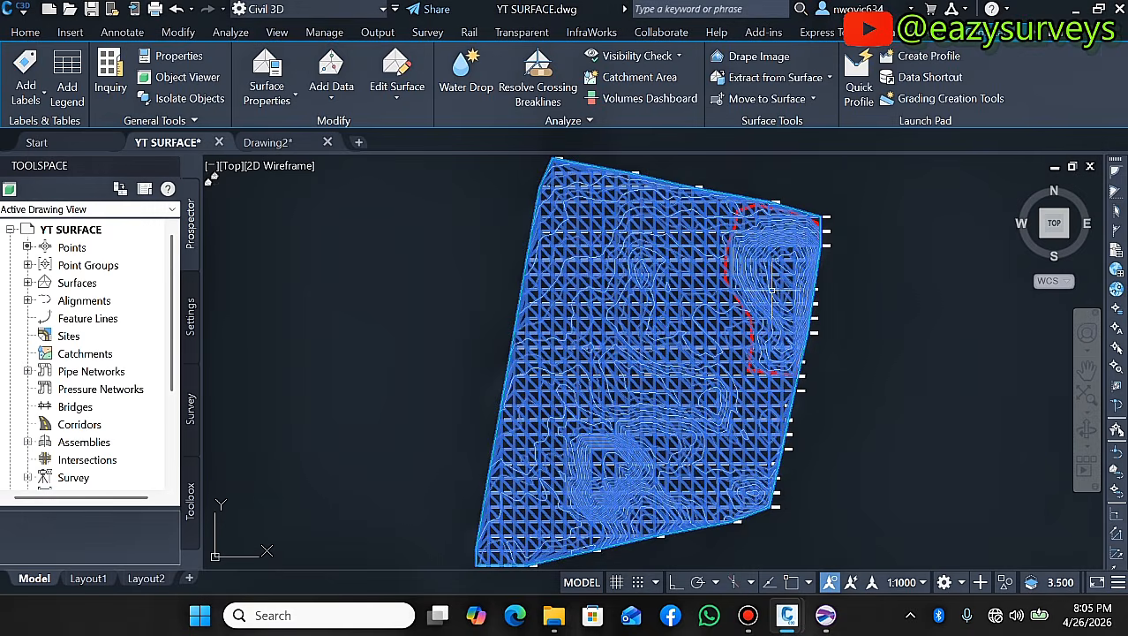
{"action": "key", "text": "Escape"}
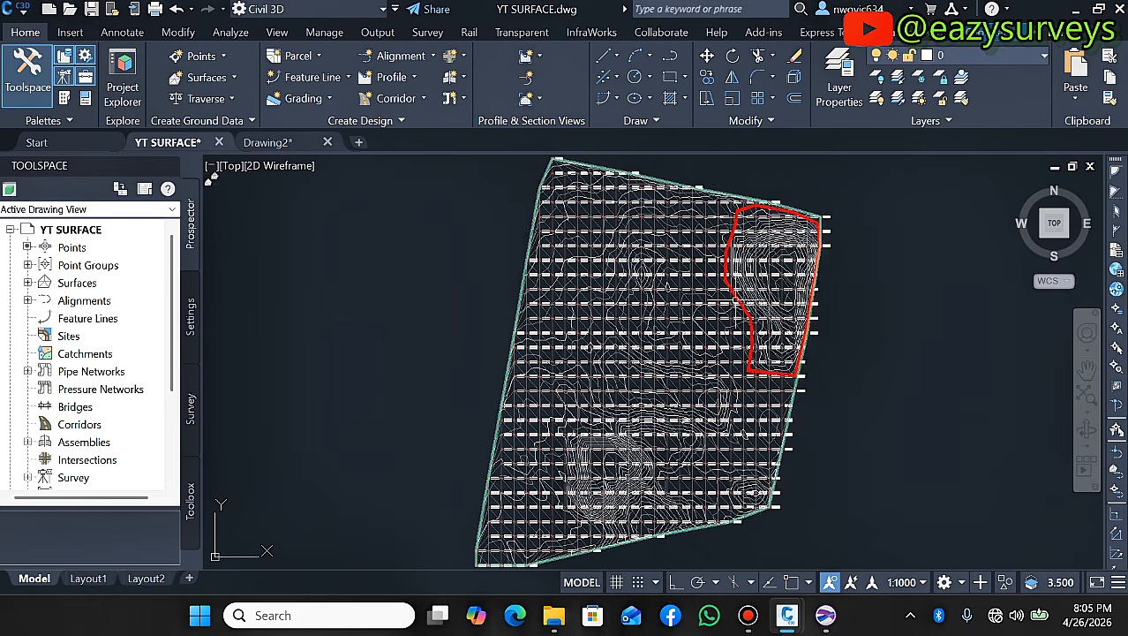
Examine the area enclosed by the red boundary polyline in the surface's northeast corner
{"action": "scroll", "coordinate": [731, 289], "scroll_direction": "up", "scroll_amount": 2}
{"action": "scroll", "coordinate": [711, 298], "scroll_direction": "down", "scroll_amount": 2}
{"action": "scroll", "coordinate": [730, 281], "scroll_direction": "down", "scroll_amount": 2}
{"action": "scroll", "coordinate": [717, 282], "scroll_direction": "up", "scroll_amount": 2}
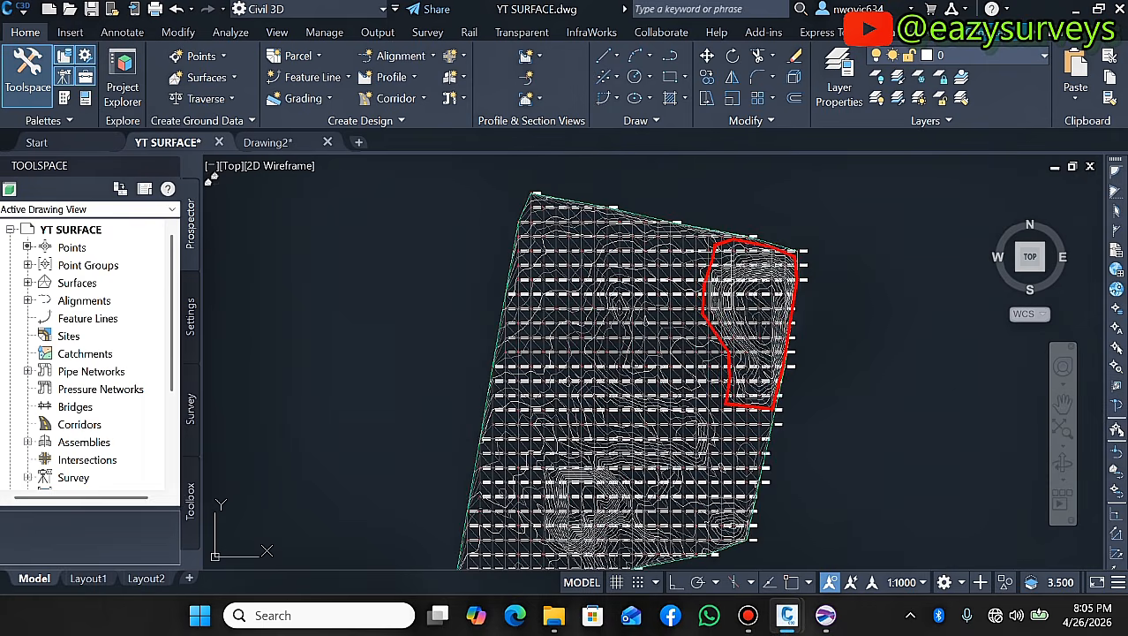
{"action": "scroll", "coordinate": [707, 318], "scroll_direction": "up", "scroll_amount": 2}
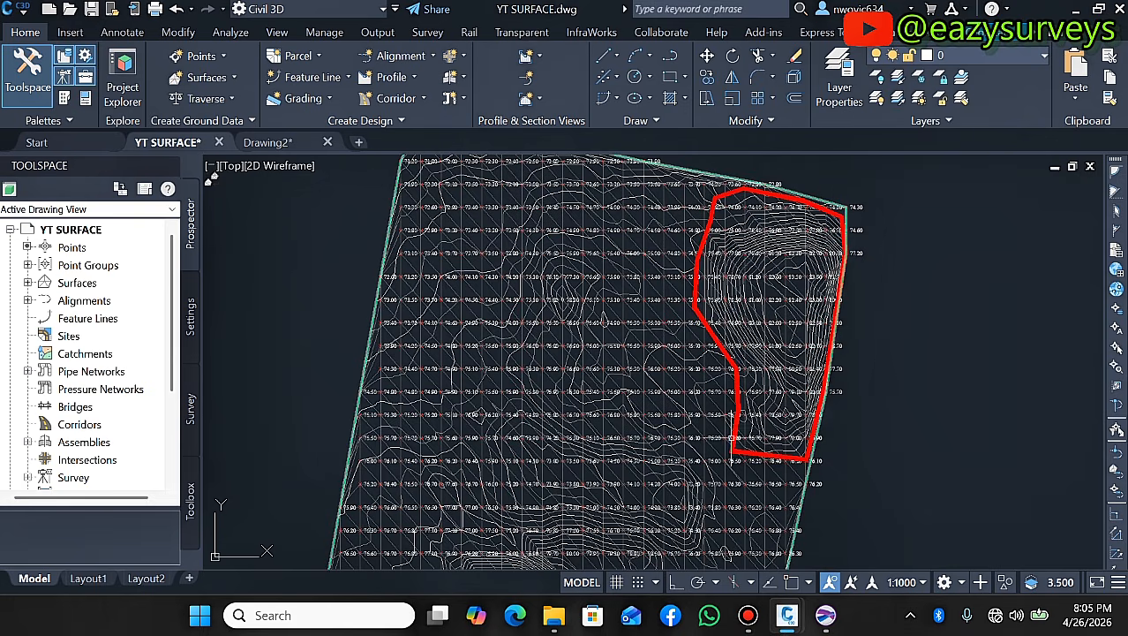
{"action": "left_click", "coordinate": [670, 59]}
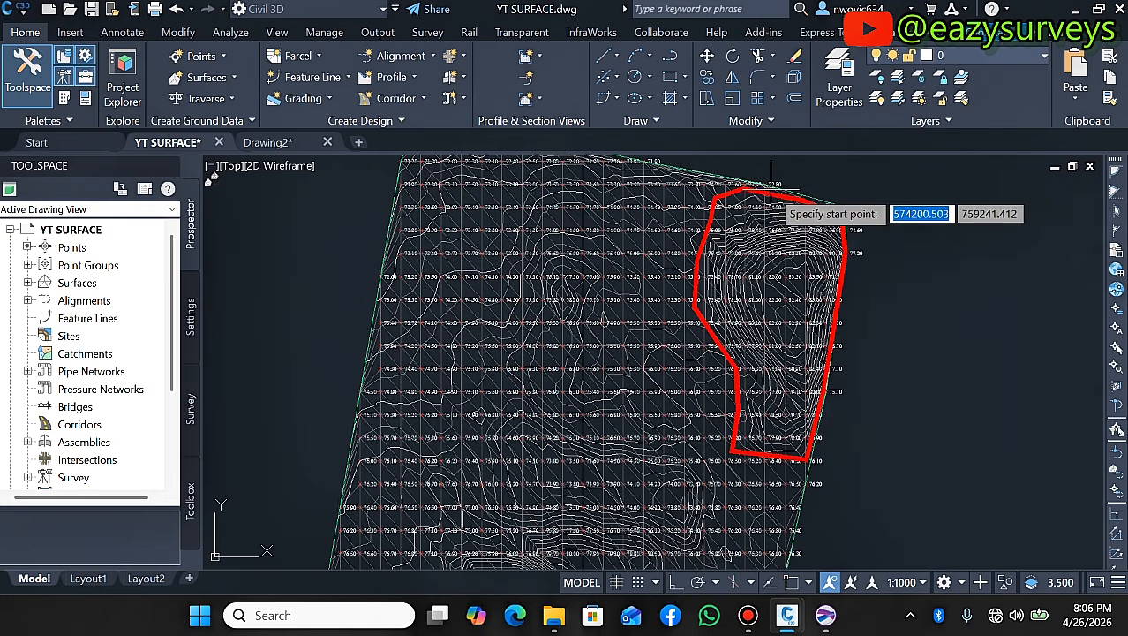
{"action": "key", "text": "Escape"}
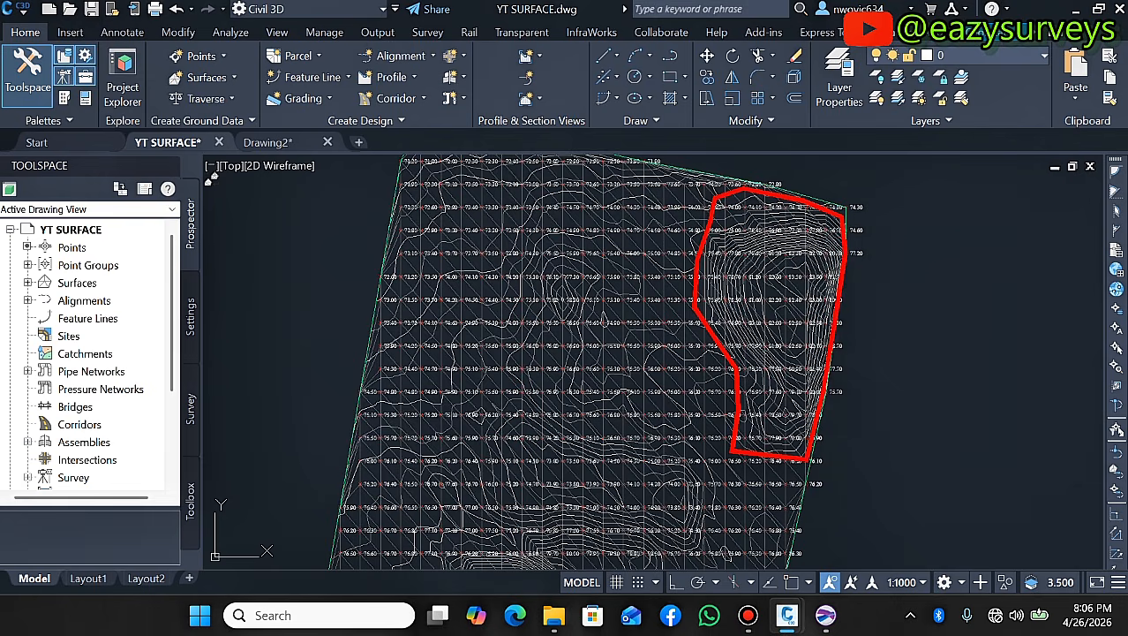
Copy the red boundary polyline from YT SURFACE.dwg to the clipboard and switch to Drawing2.dwg
{"action": "left_click", "coordinate": [700, 252]}
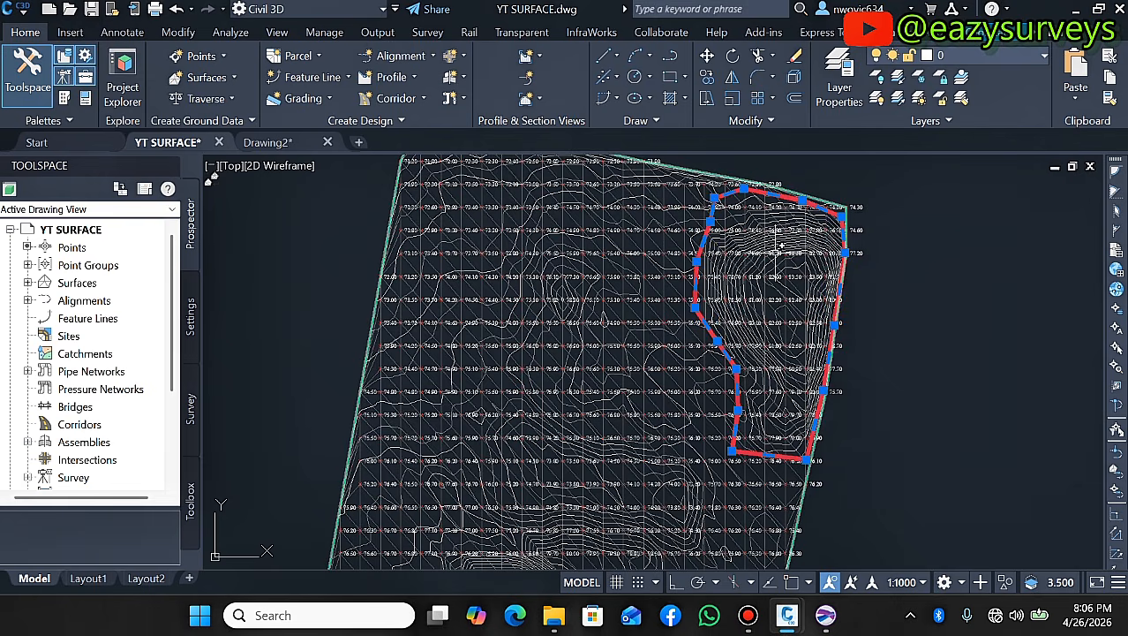
{"action": "right_click", "coordinate": [907, 227]}
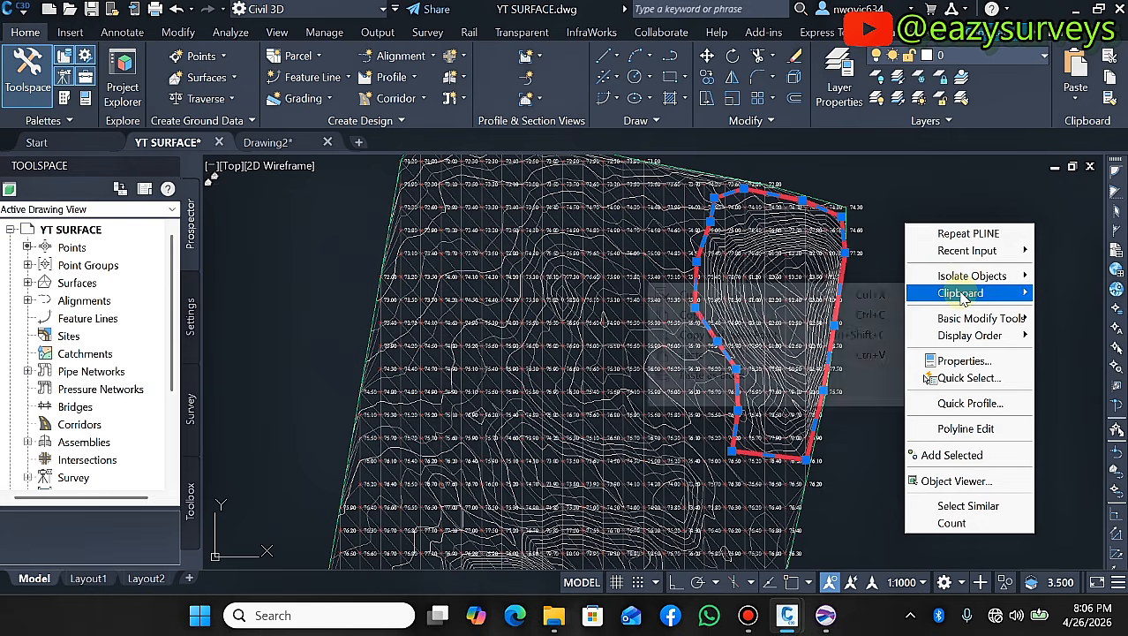
{"action": "mouse_move", "coordinate": [936, 299]}
{"action": "left_click", "coordinate": [744, 315]}
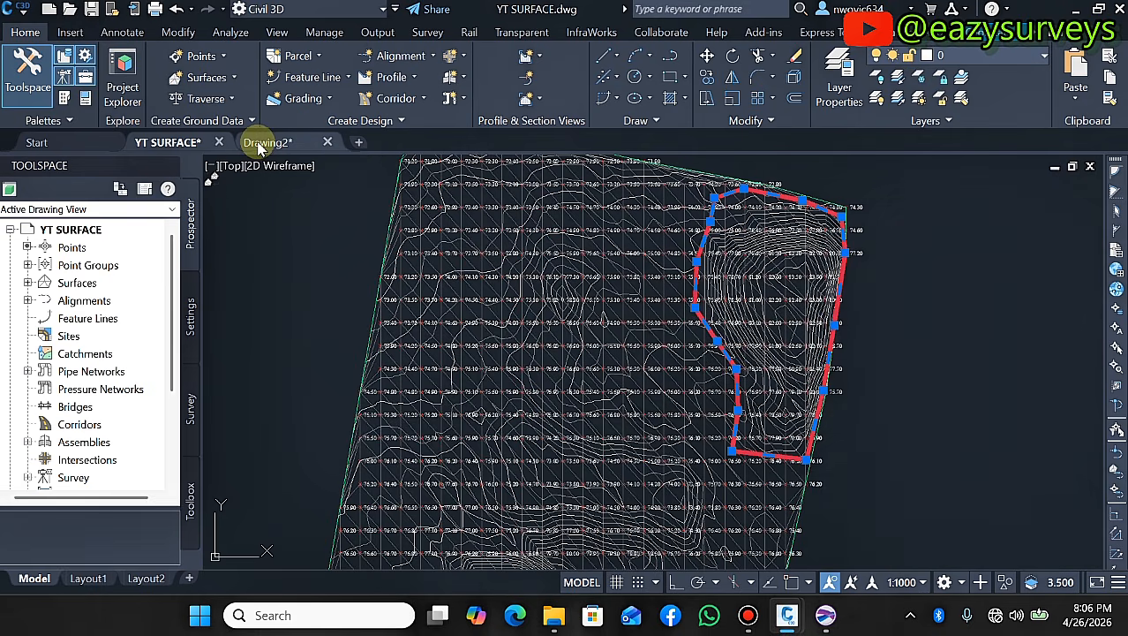
{"action": "left_click", "coordinate": [265, 142]}
{"action": "right_click", "coordinate": [467, 226]}
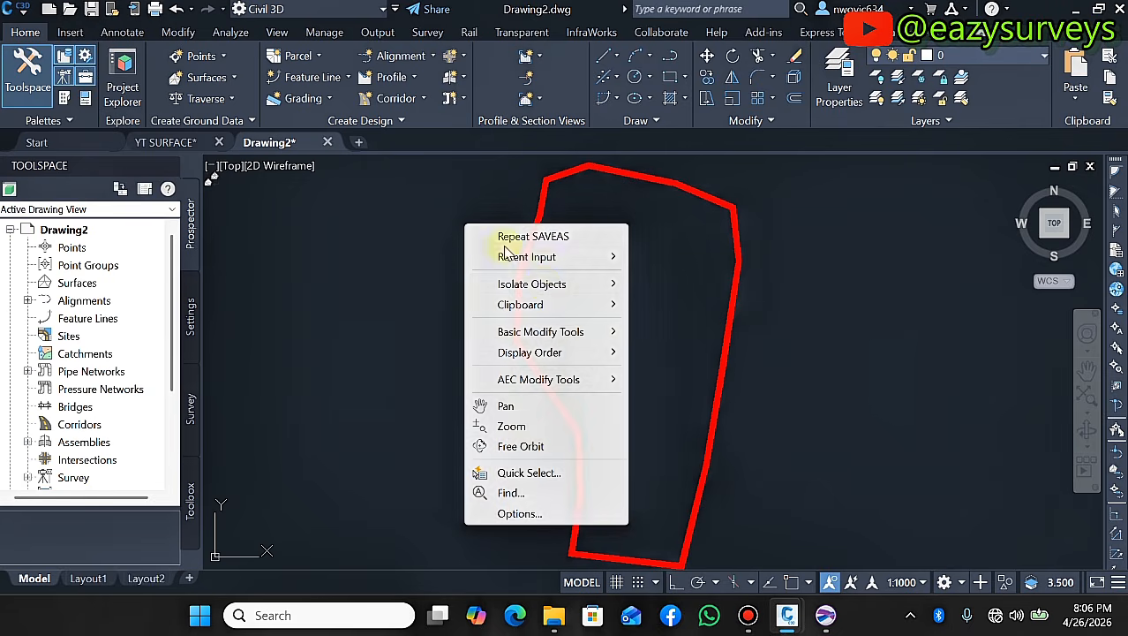
{"action": "mouse_move", "coordinate": [530, 305]}
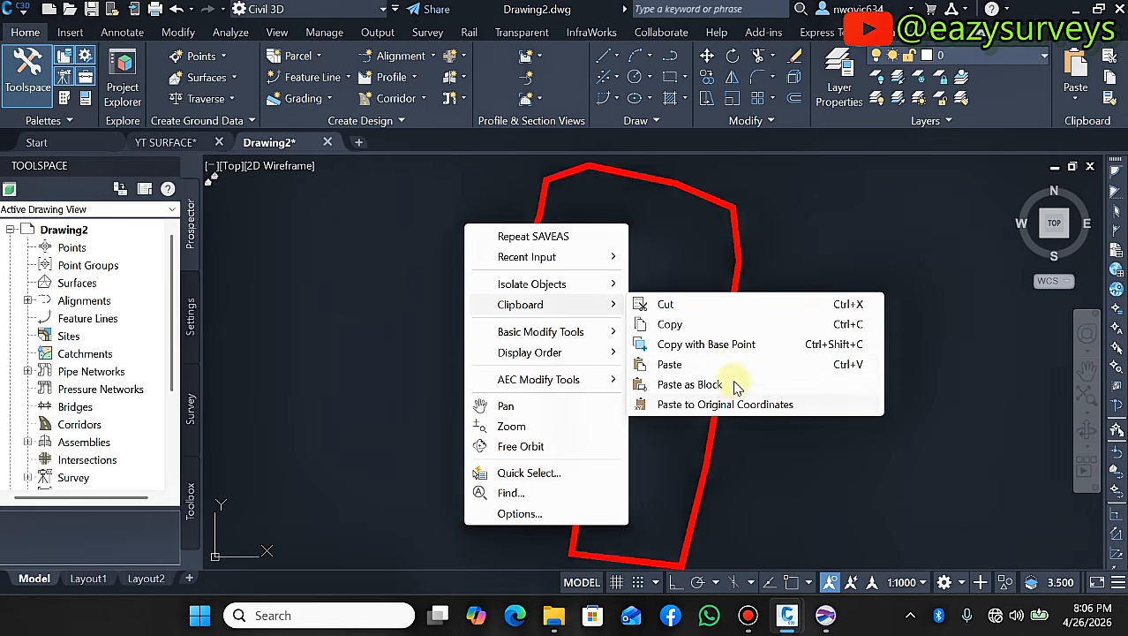
{"action": "left_click", "coordinate": [733, 226]}
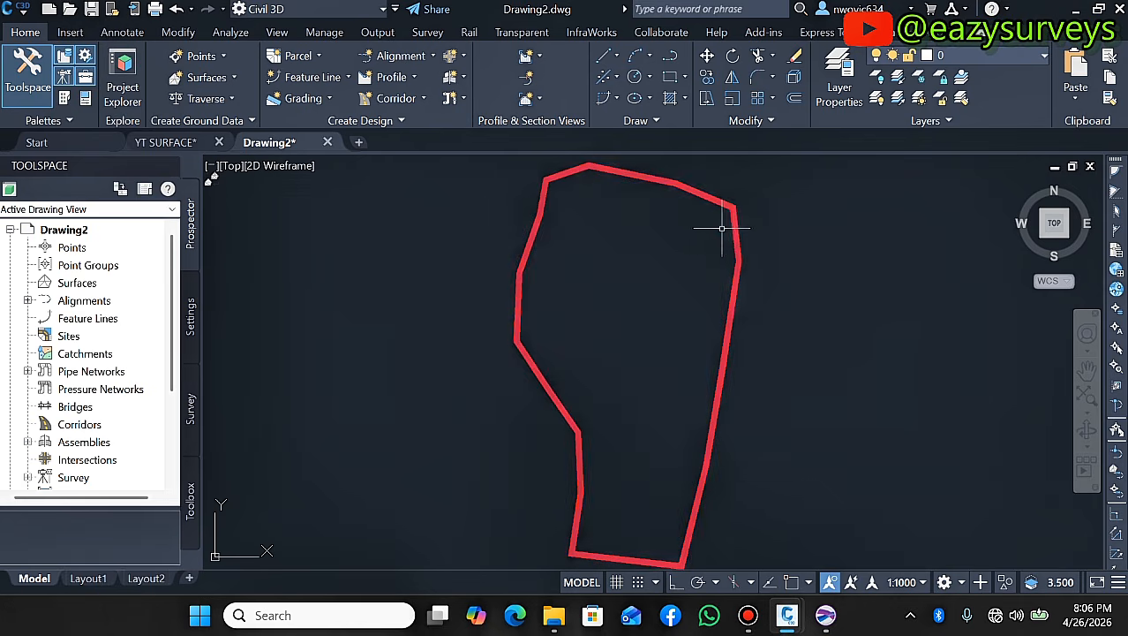
{"action": "left_click", "coordinate": [26, 13]}
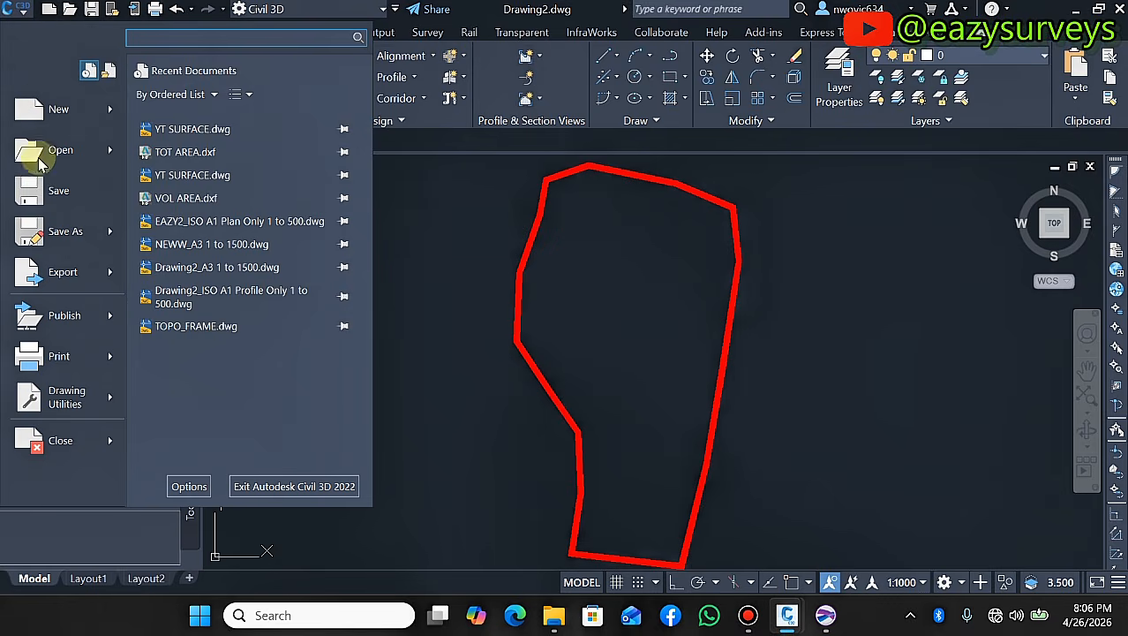
{"action": "left_click", "coordinate": [68, 231]}
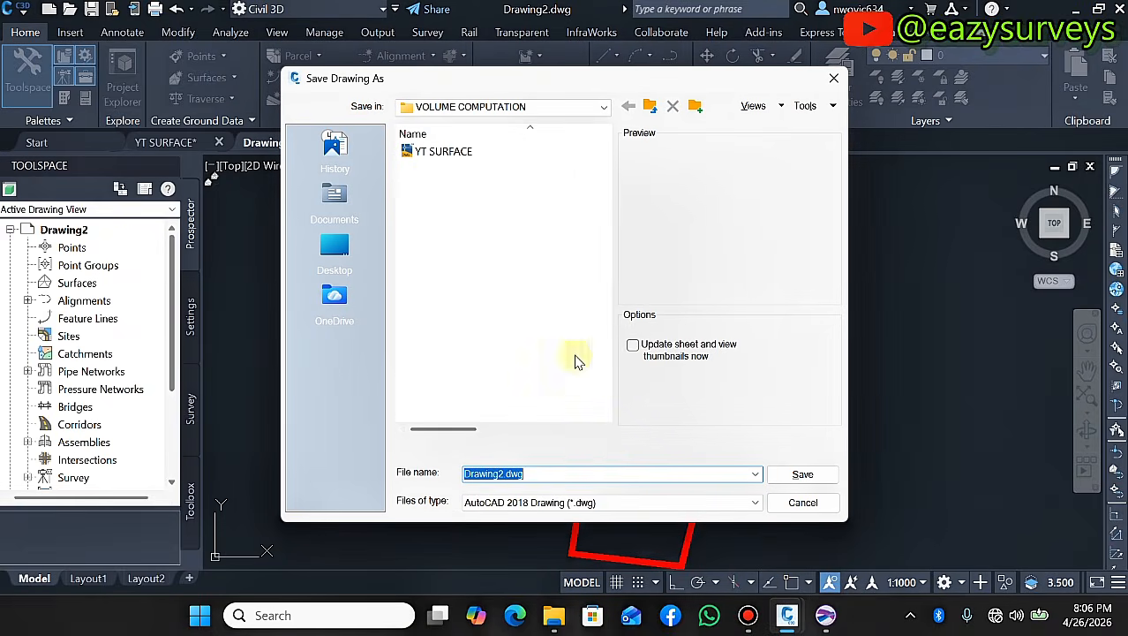
{"action": "left_click", "coordinate": [612, 502]}
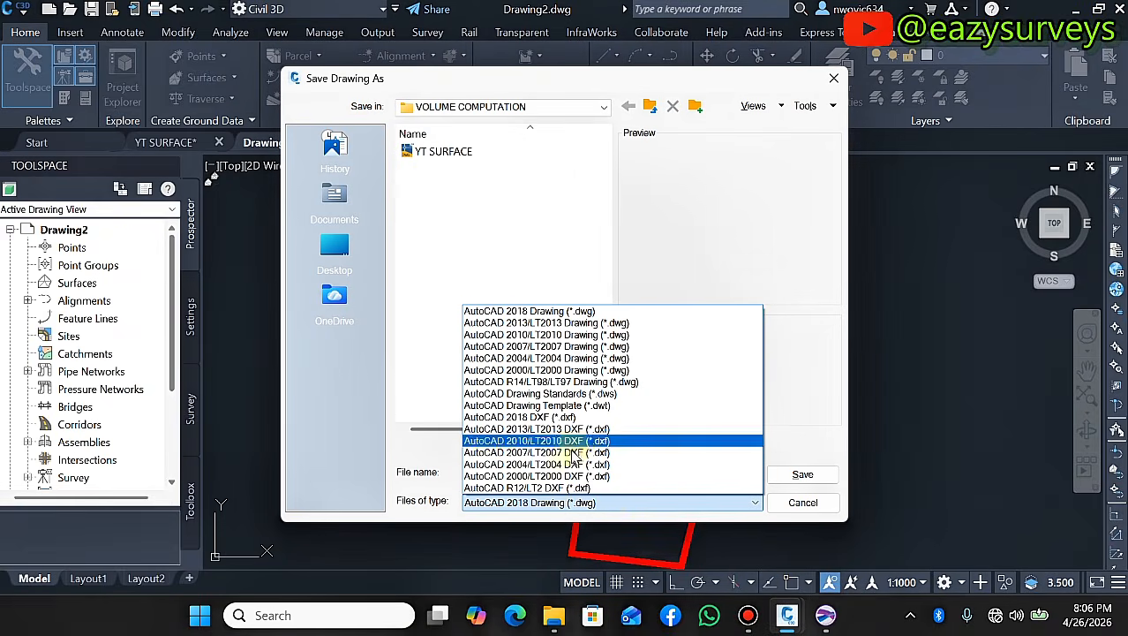
{"action": "left_click", "coordinate": [578, 452]}
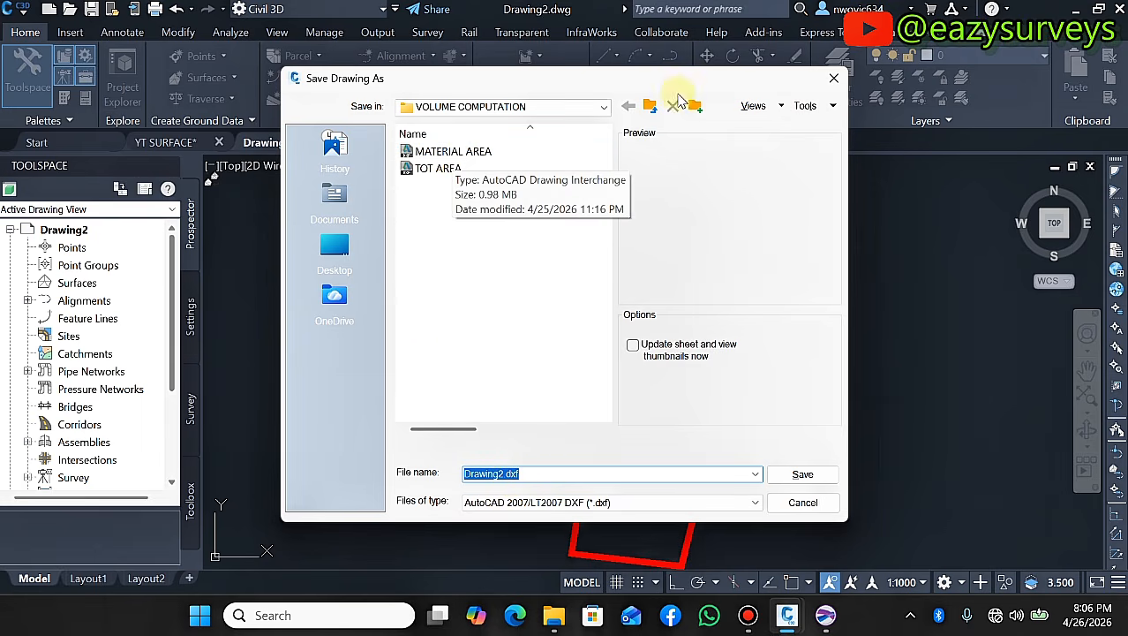
{"action": "left_click", "coordinate": [833, 78]}
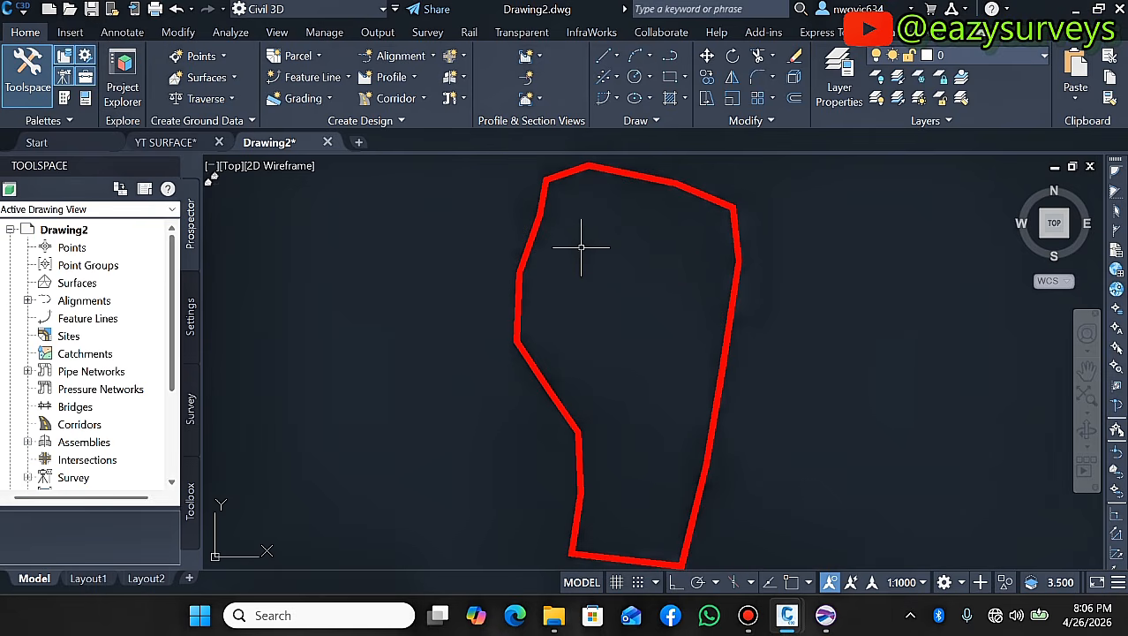
Return to YT SURFACE.dwg in Civil 3D and switch to the blank A4_Landscape plot in Surfer
{"action": "left_click", "coordinate": [189, 143]}
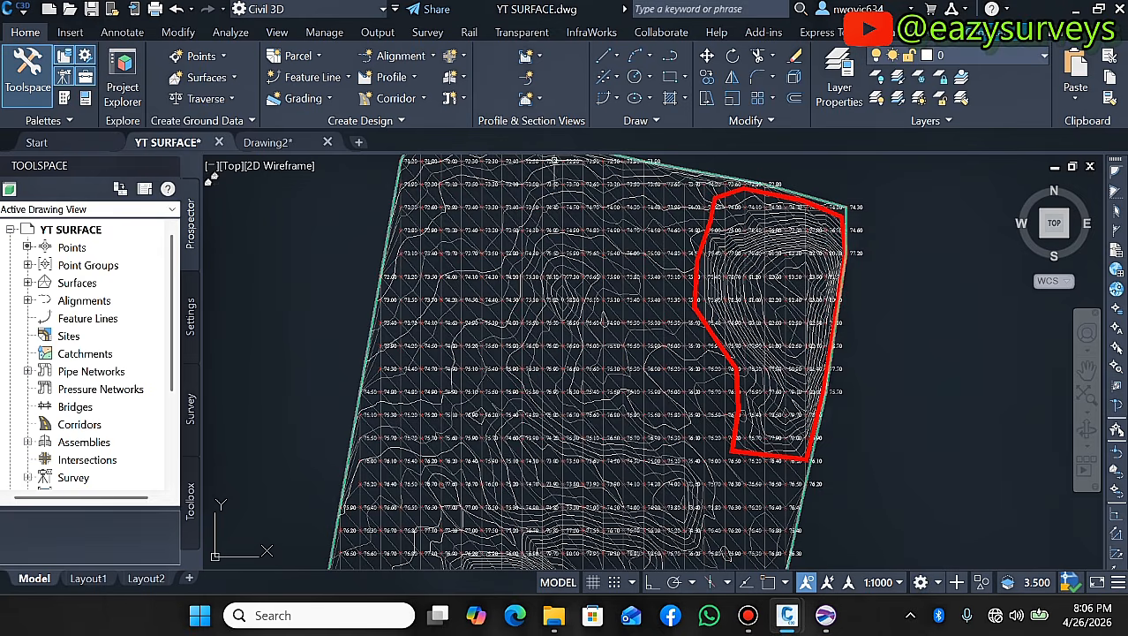
{"action": "left_click", "coordinate": [1086, 11]}
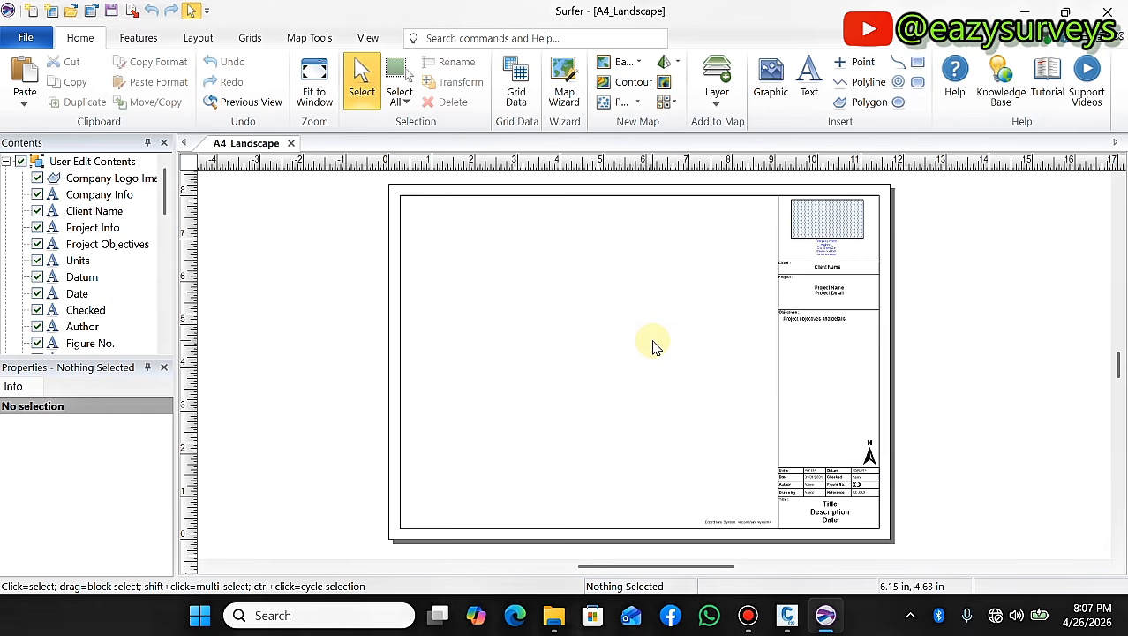
Create a new contour map from the TOPO DATA grid in the Desktop's YOUTUBE\VOLUME COMPUTATION folder
{"action": "left_click", "coordinate": [633, 89]}
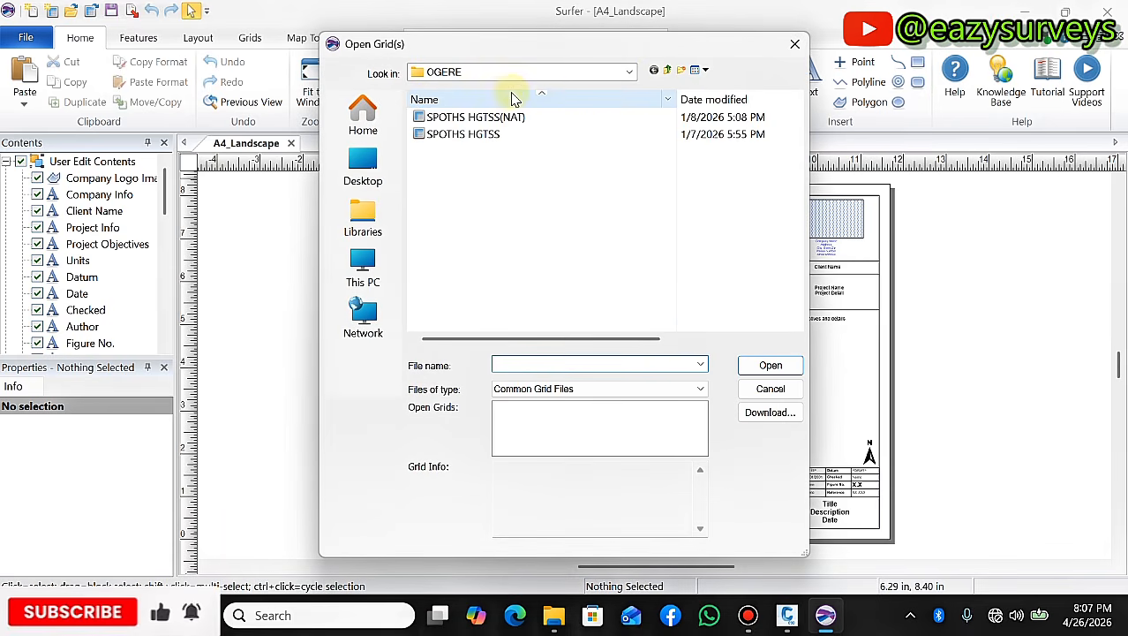
{"action": "left_click", "coordinate": [380, 180]}
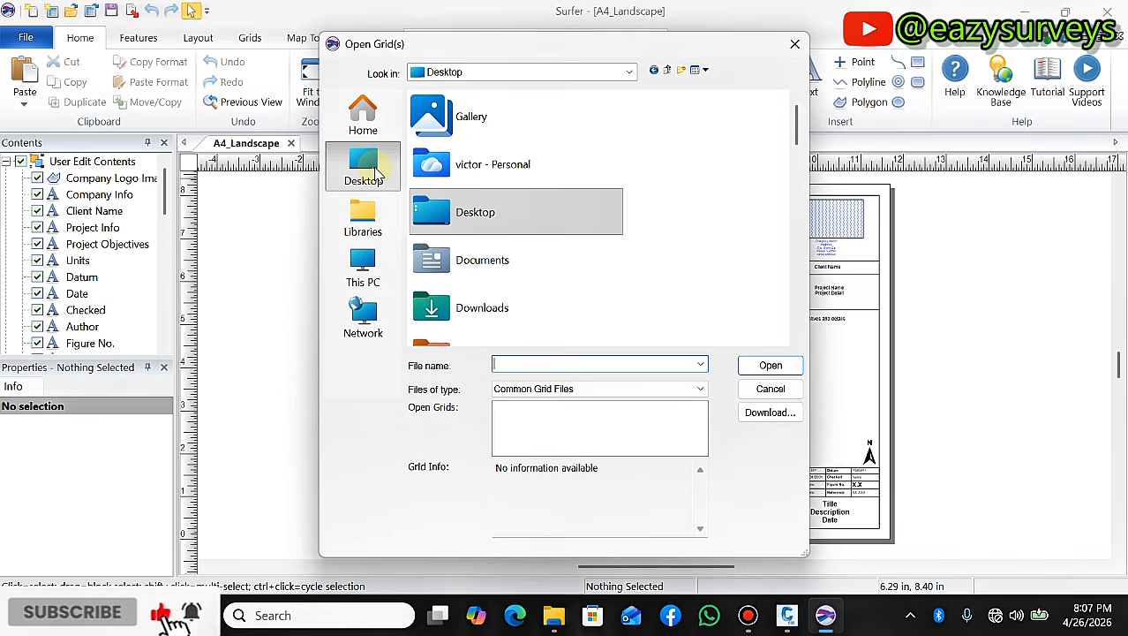
{"action": "left_click", "coordinate": [479, 219]}
{"action": "scroll", "coordinate": [479, 223], "scroll_direction": "down", "scroll_amount": 5}
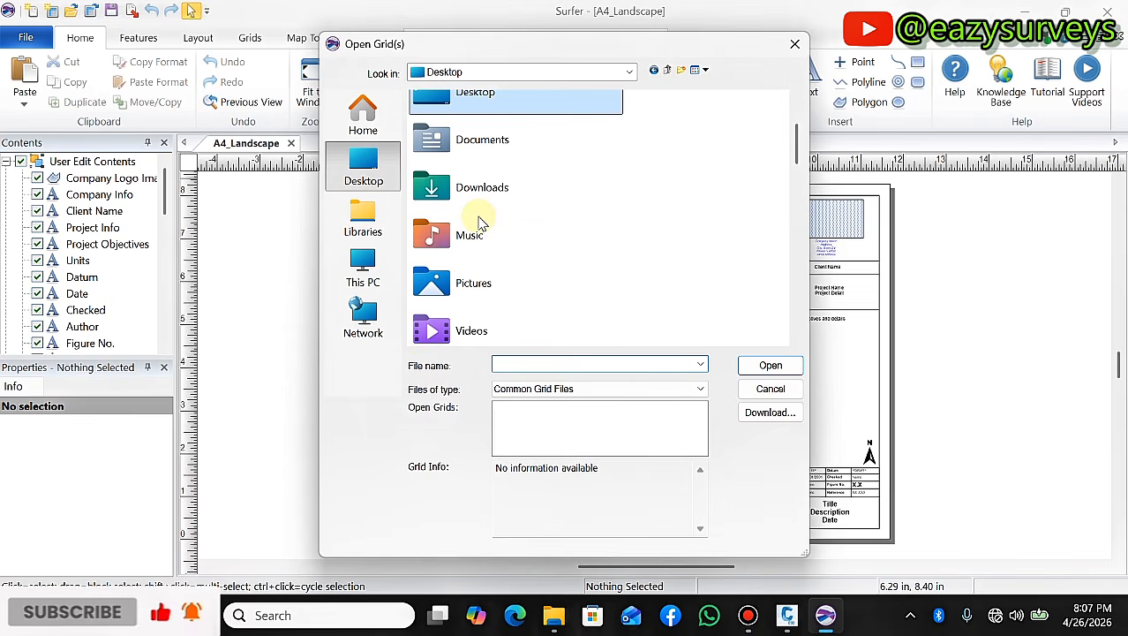
{"action": "scroll", "coordinate": [481, 225], "scroll_direction": "down", "scroll_amount": 6}
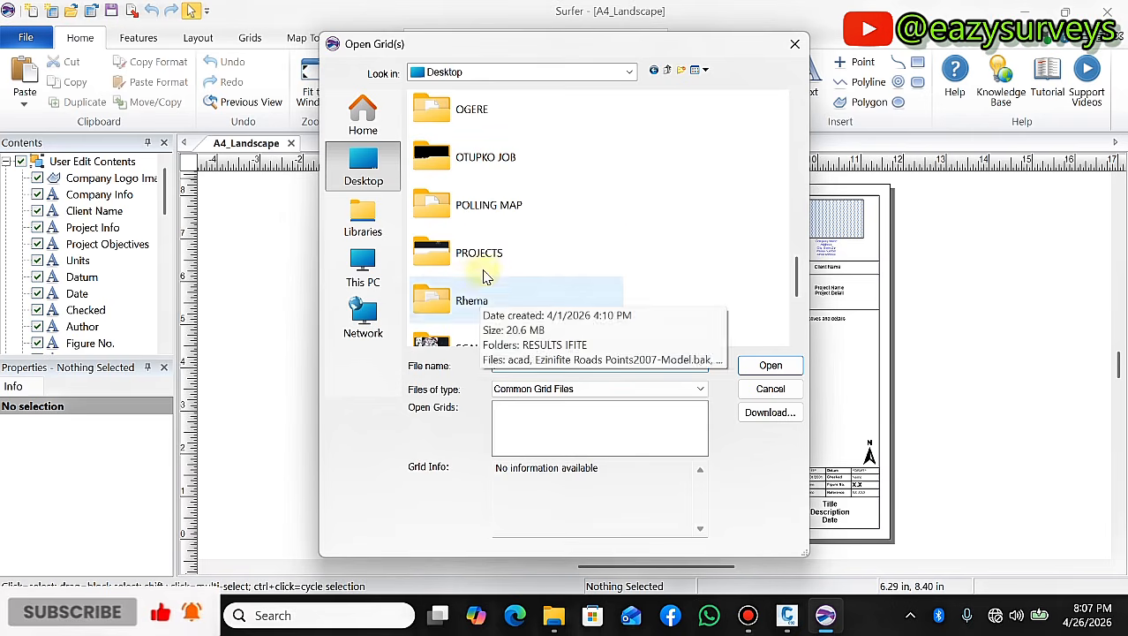
{"action": "scroll", "coordinate": [481, 296], "scroll_direction": "down", "scroll_amount": 5}
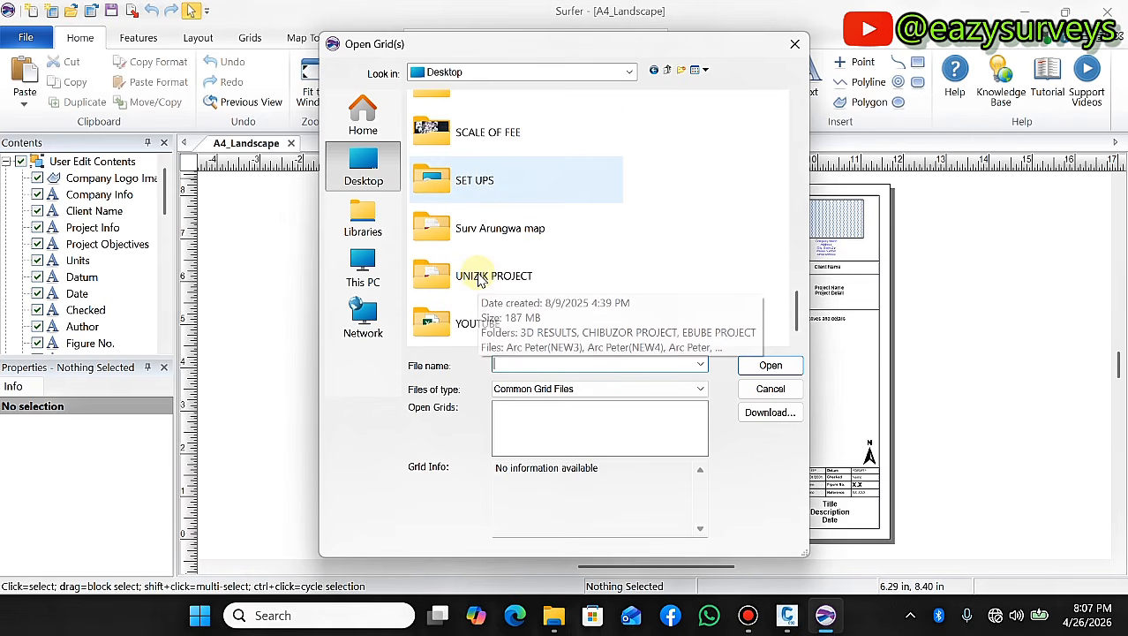
{"action": "double_click", "coordinate": [468, 317]}
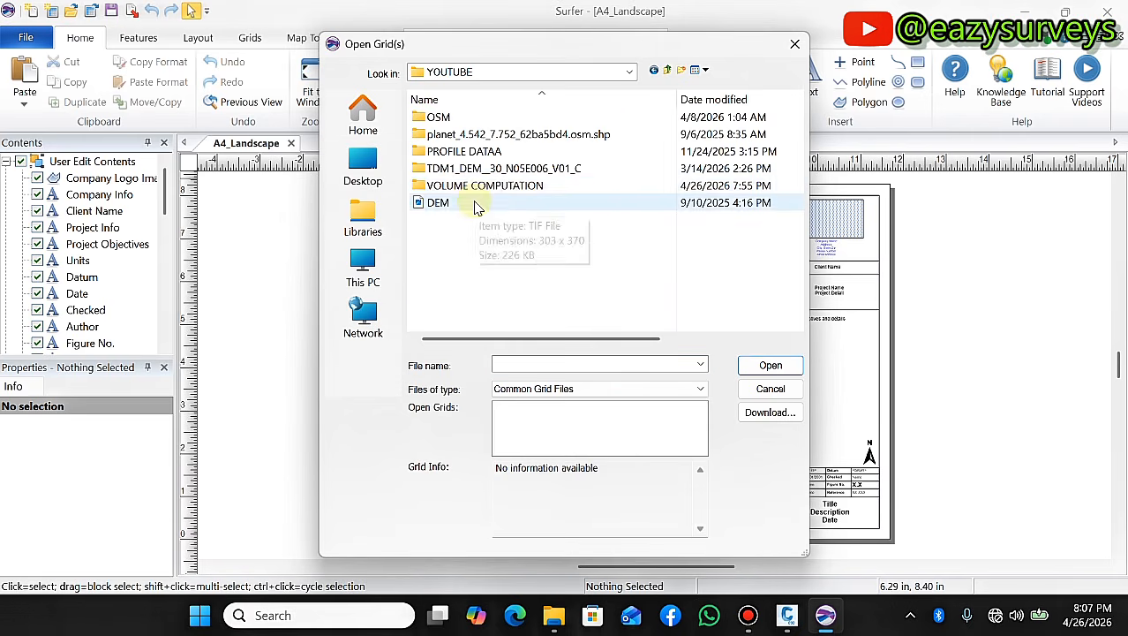
{"action": "left_click", "coordinate": [469, 190]}
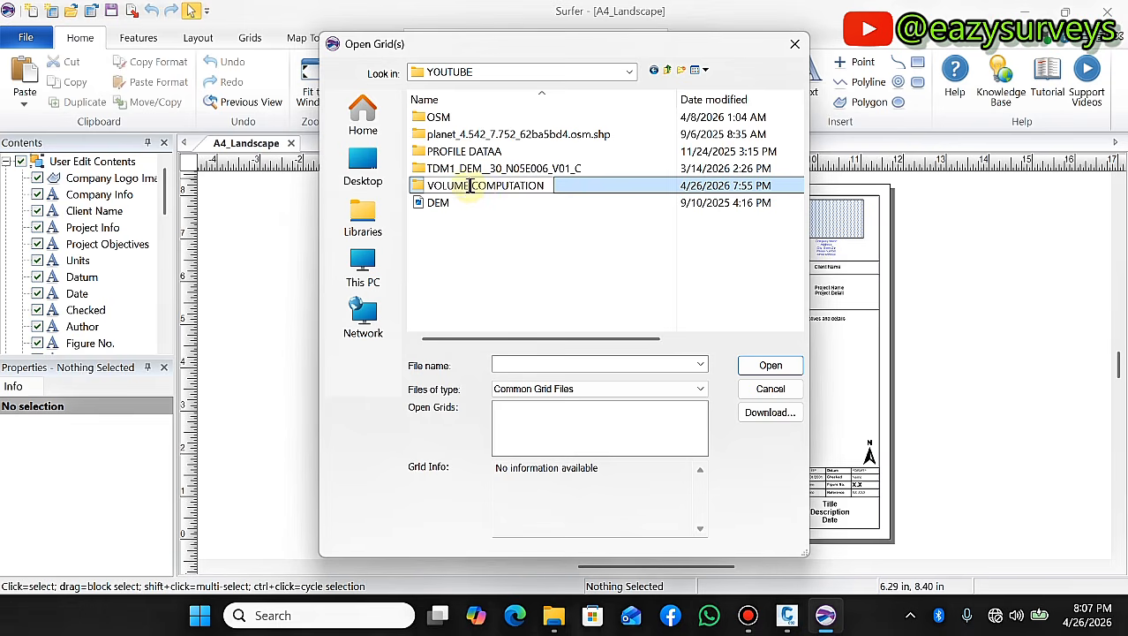
{"action": "double_click", "coordinate": [558, 192]}
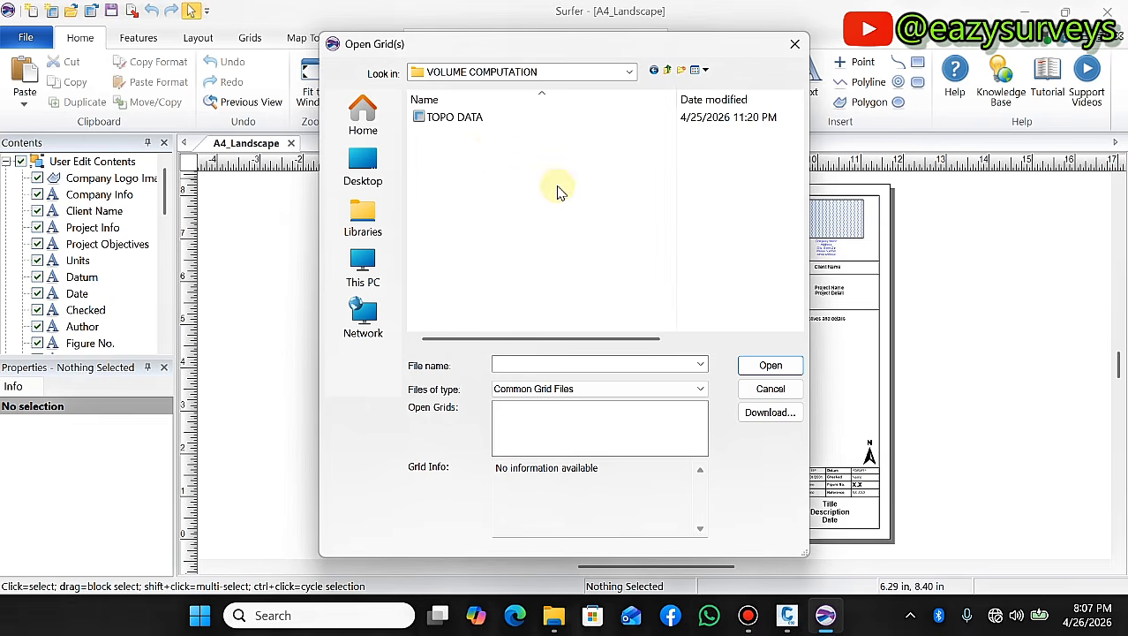
{"action": "left_click", "coordinate": [455, 119]}
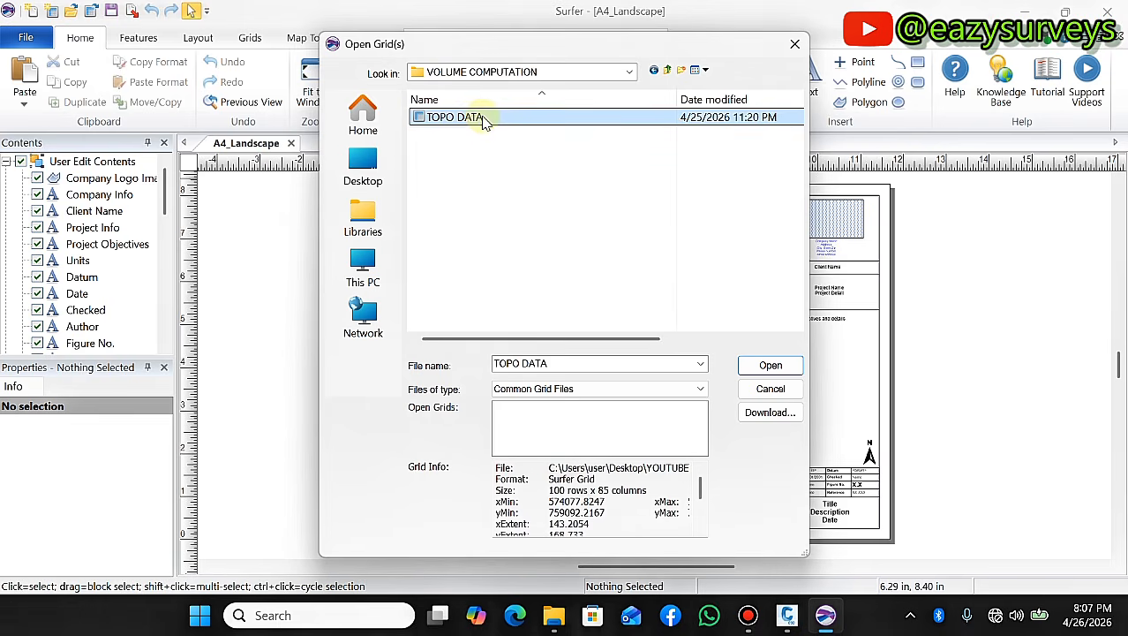
{"action": "left_click", "coordinate": [771, 365]}
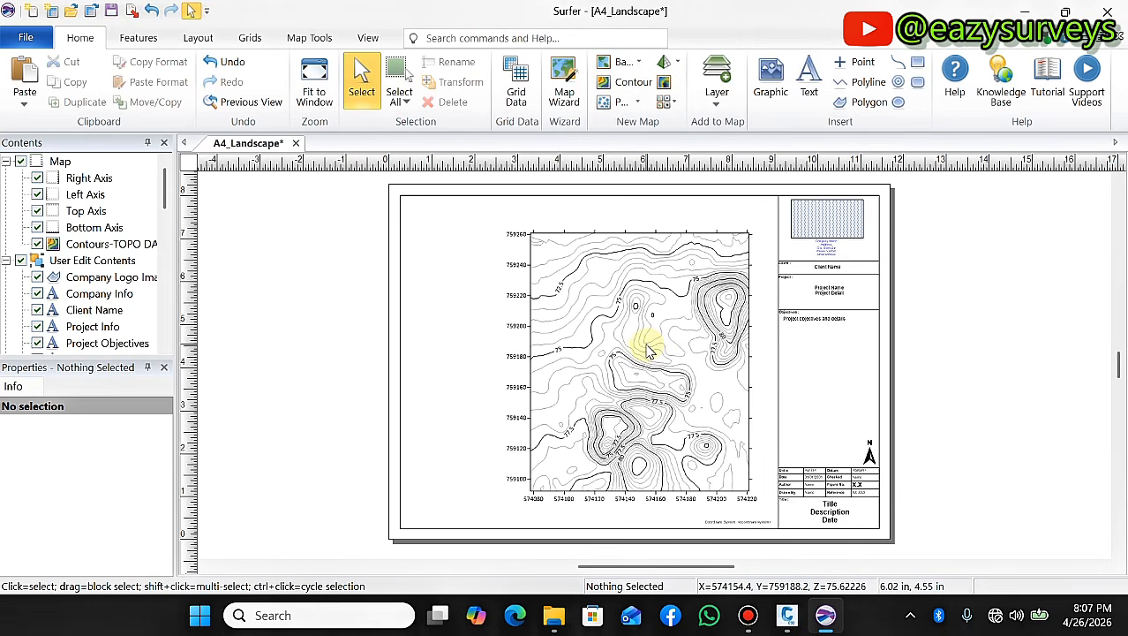
Move the contour map about 0.7 in away from the title block and slightly up the page
{"action": "scroll", "coordinate": [655, 344], "scroll_direction": "up", "scroll_amount": 1}
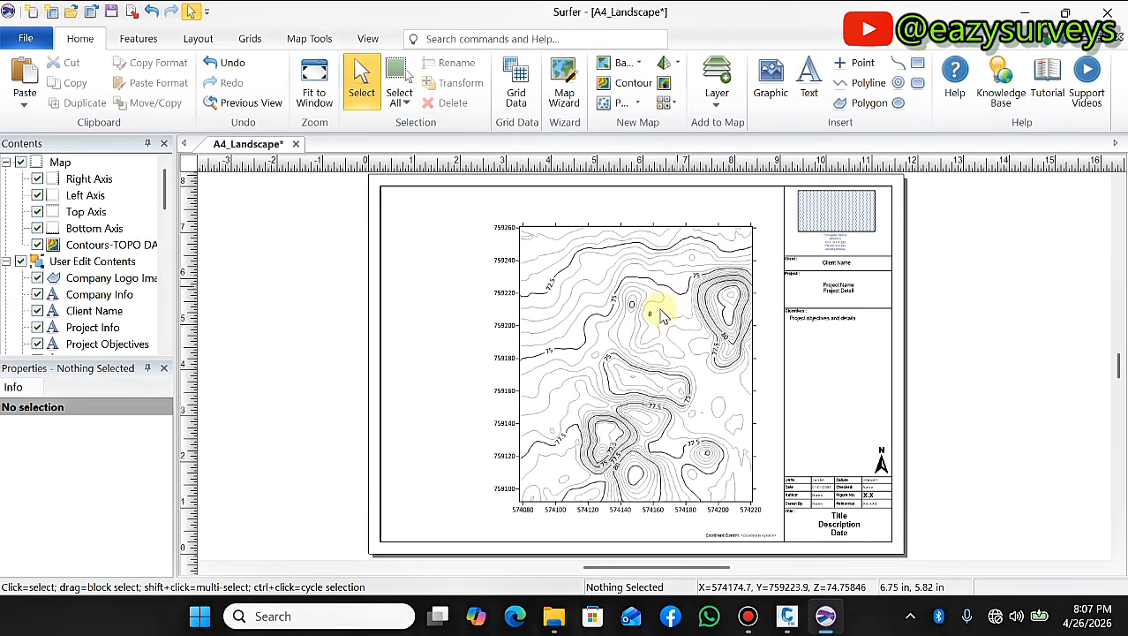
{"action": "left_click", "coordinate": [658, 316]}
{"action": "left_click_drag", "start_coordinate": [642, 307], "coordinate": [609, 303]}
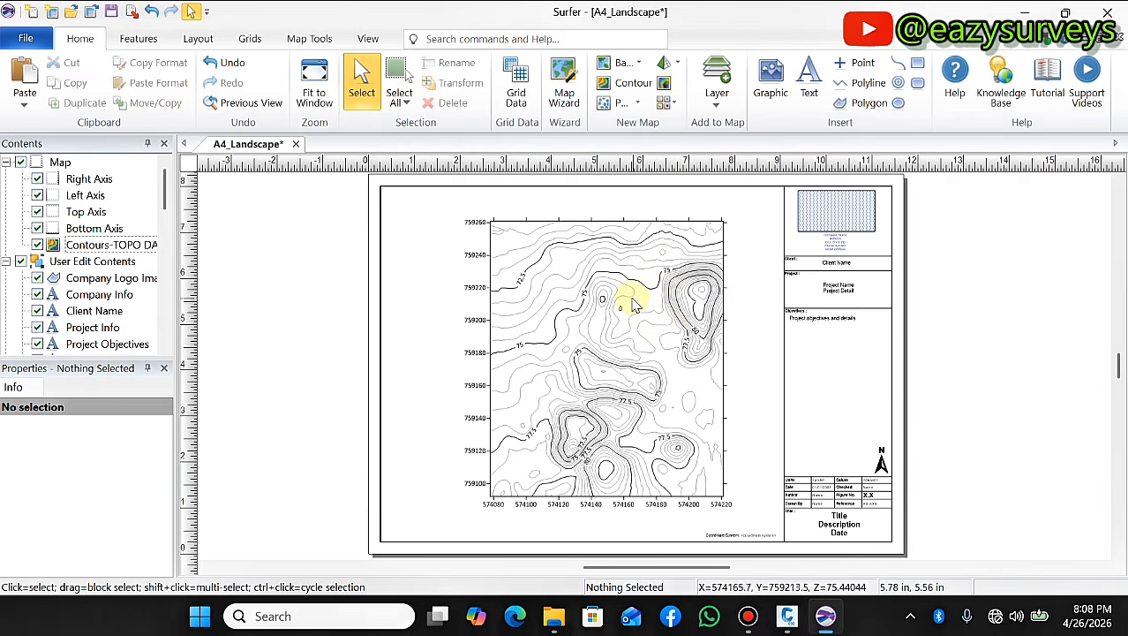
Add MATERIAL AREA.dxf to the contour map as a base layer, using the default DXF import options
{"action": "left_click", "coordinate": [632, 302]}
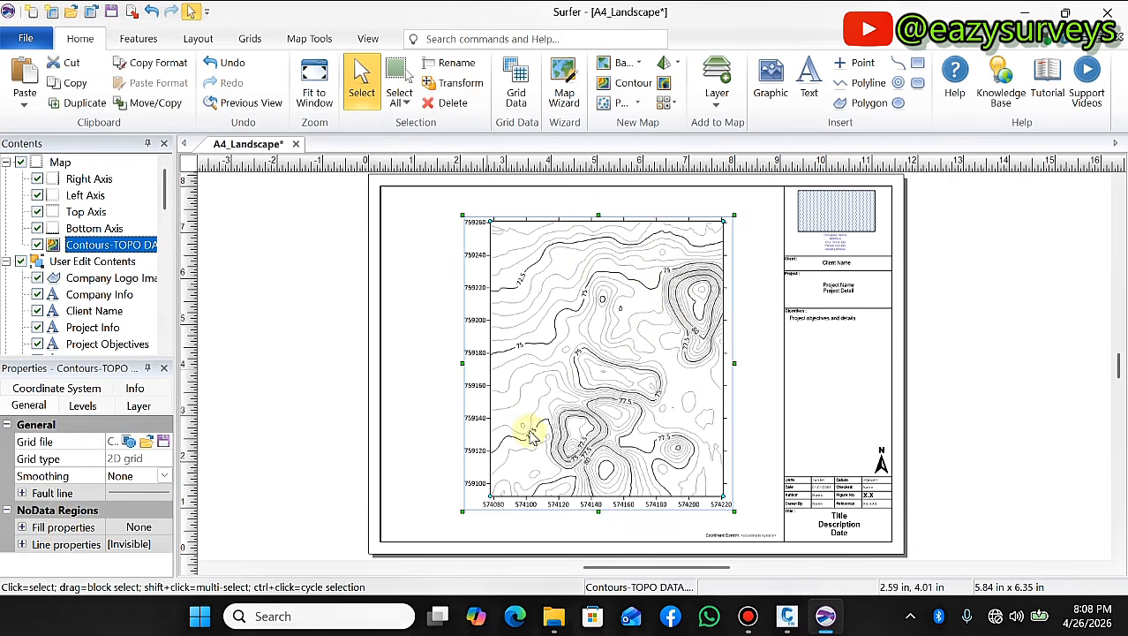
{"action": "right_click", "coordinate": [576, 287]}
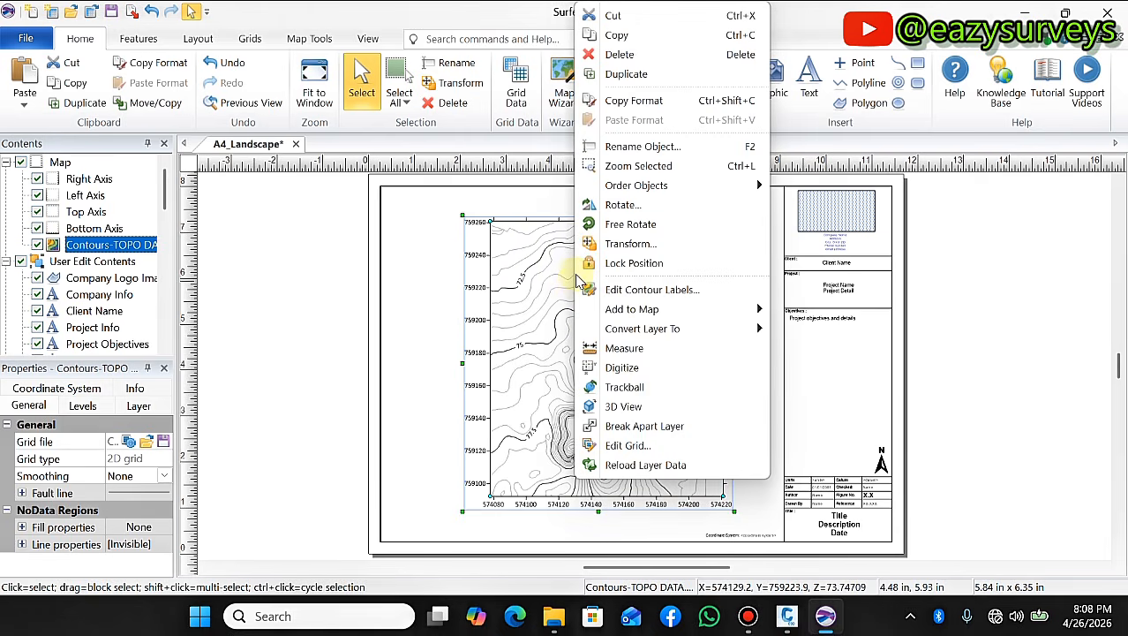
{"action": "mouse_move", "coordinate": [669, 309]}
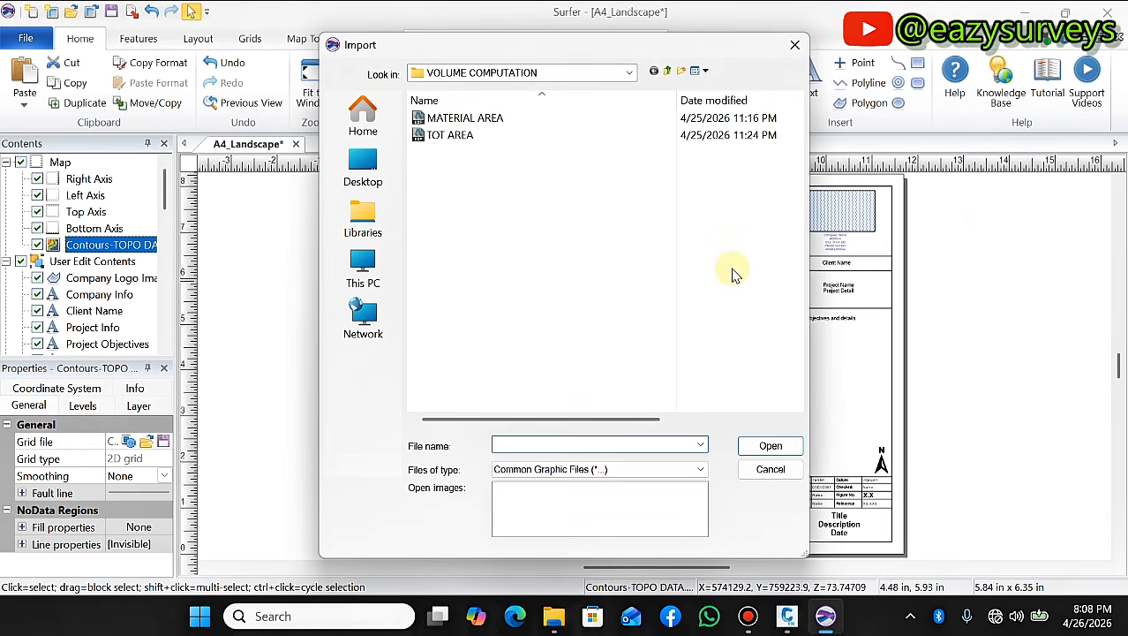
{"action": "left_click", "coordinate": [484, 119]}
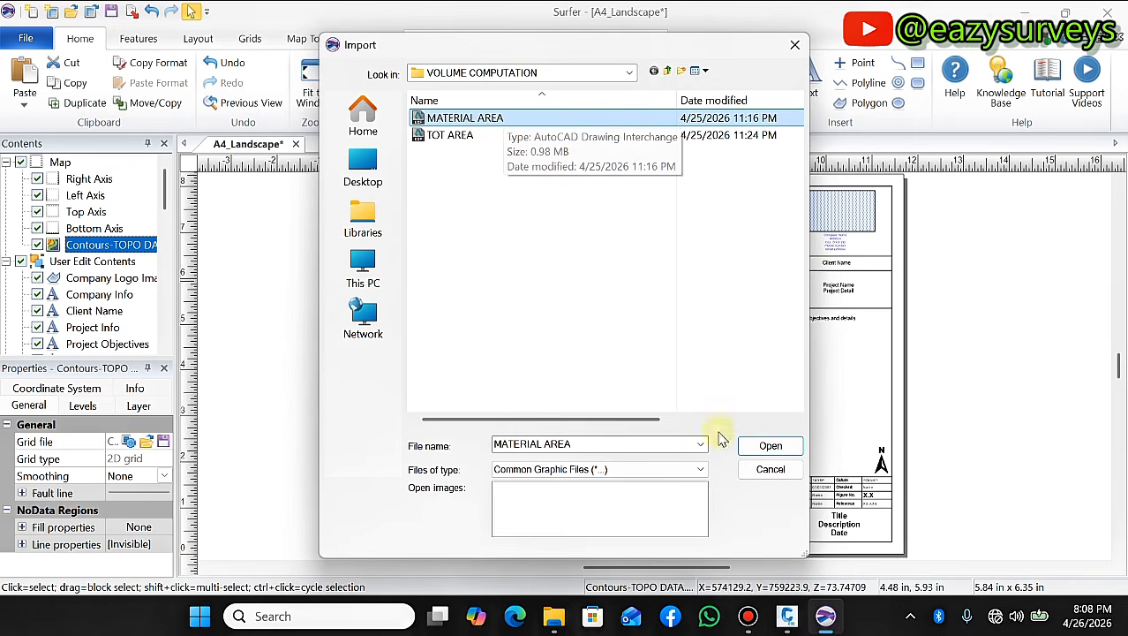
{"action": "left_click", "coordinate": [772, 446]}
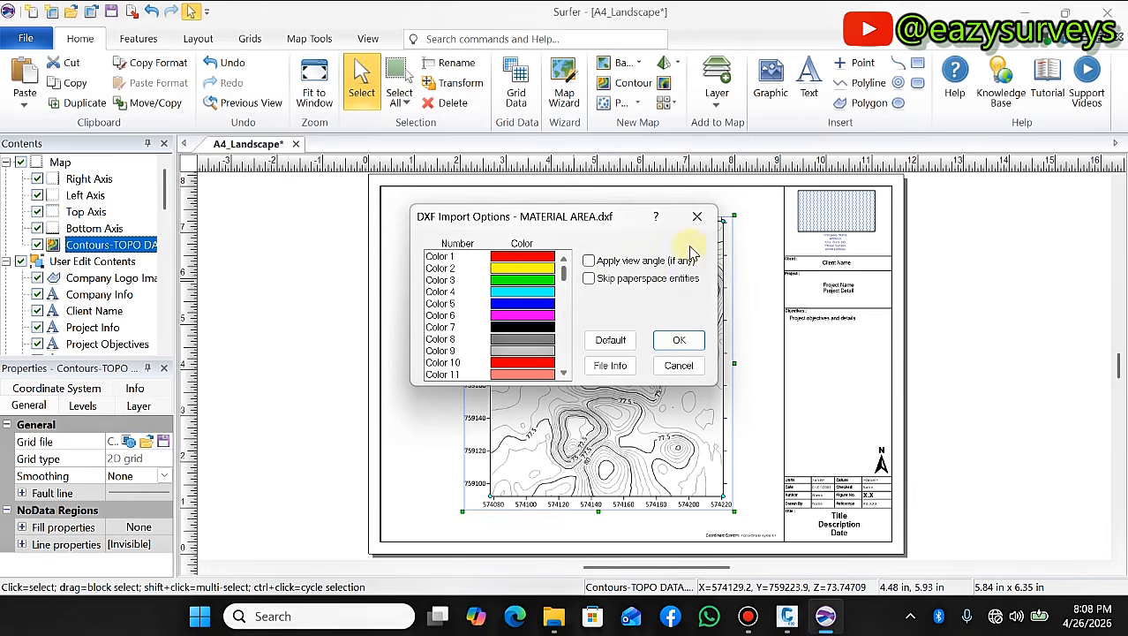
{"action": "left_click", "coordinate": [679, 340]}
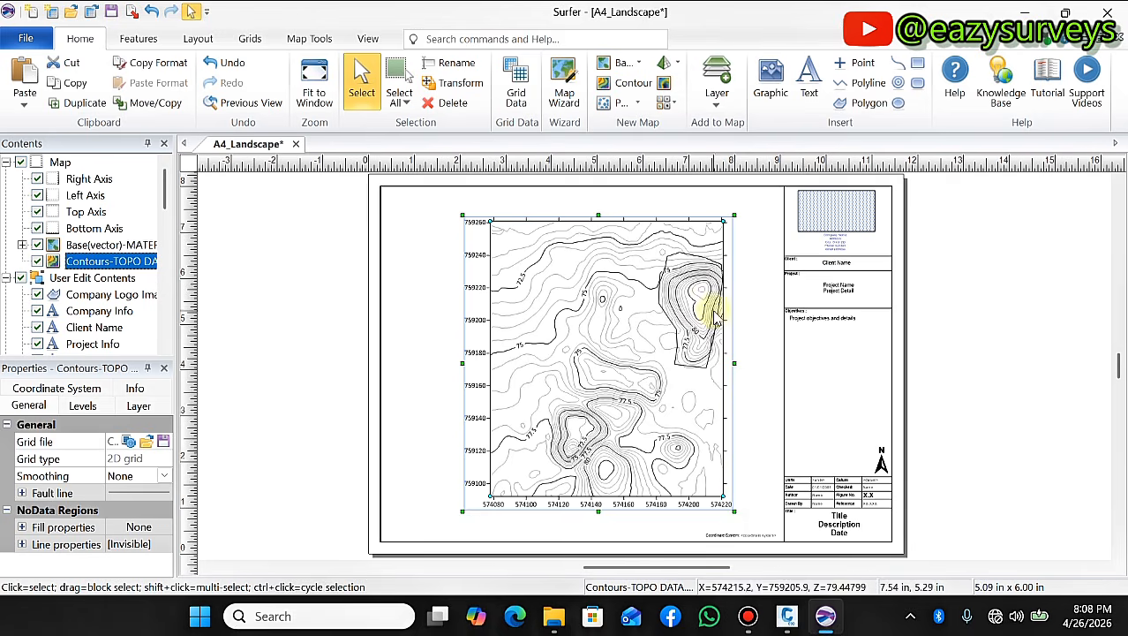
Compare the imported boundary with the red polyline in Civil 3D's YT SURFACE.dwg, and return to Surfer
{"action": "mouse_move", "coordinate": [788, 624]}
{"action": "left_click", "coordinate": [722, 524]}
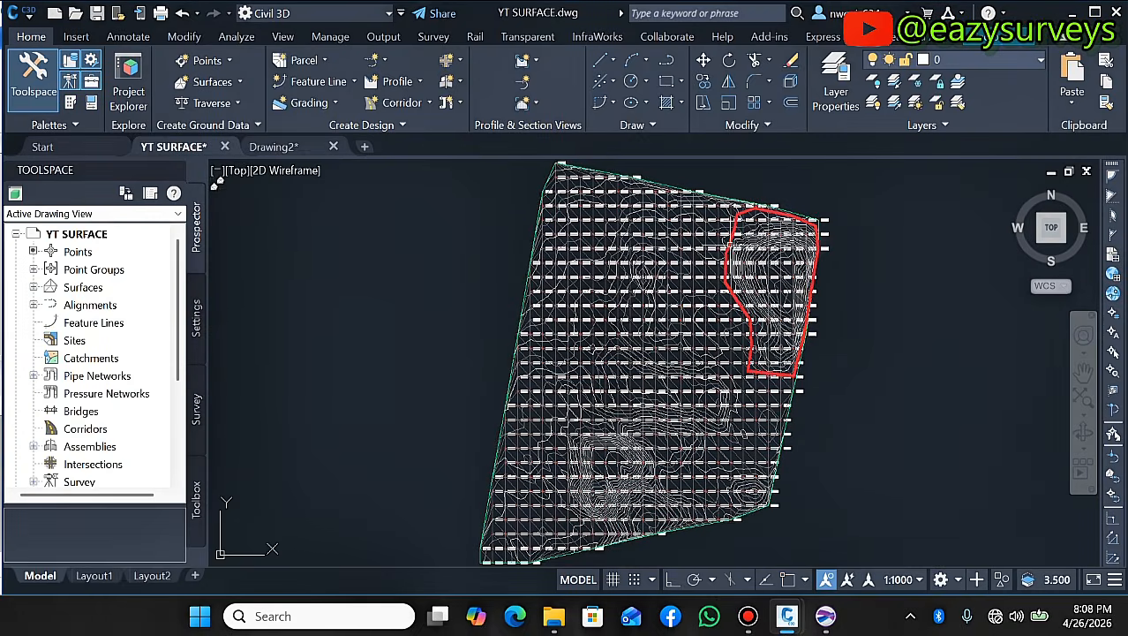
{"action": "key", "text": "alt+Tab"}
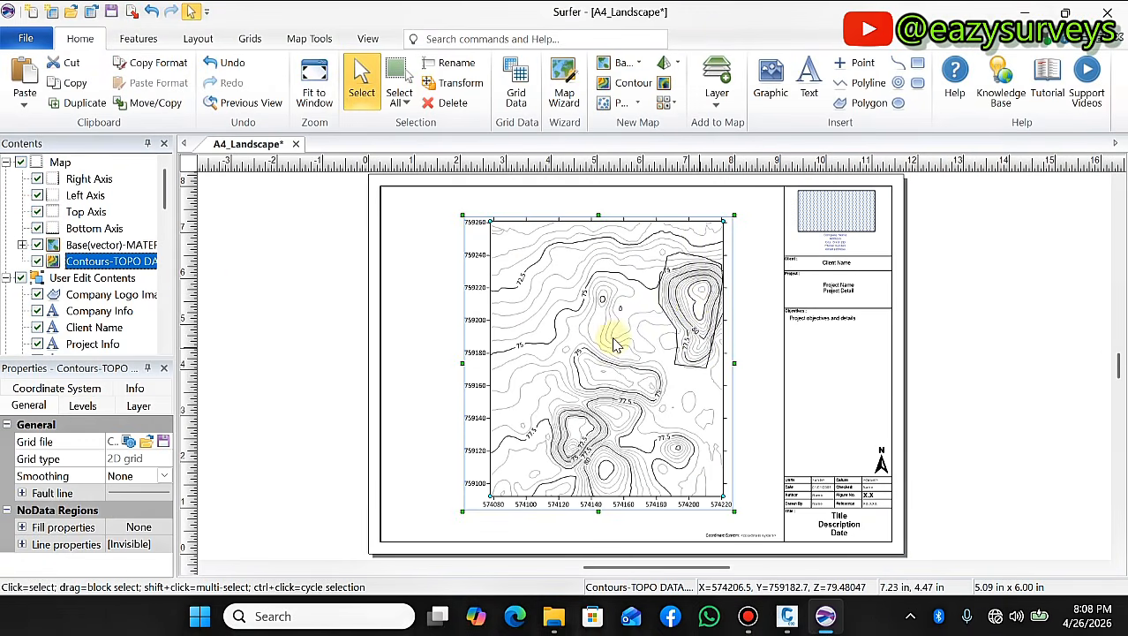
Set the line colour of the MATERIAL AREA base layer's polygon to red, increase its line width, and deselect it
{"action": "left_click", "coordinate": [21, 245]}
{"action": "left_click", "coordinate": [90, 261]}
{"action": "left_click", "coordinate": [76, 259]}
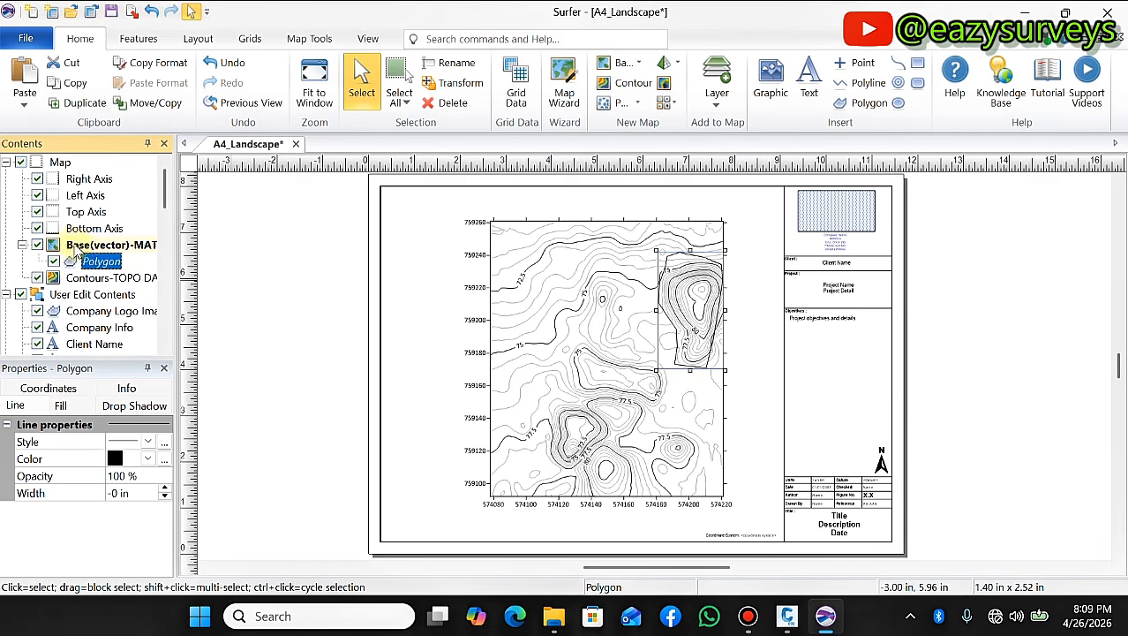
{"action": "left_click", "coordinate": [147, 458]}
{"action": "left_click", "coordinate": [208, 455]}
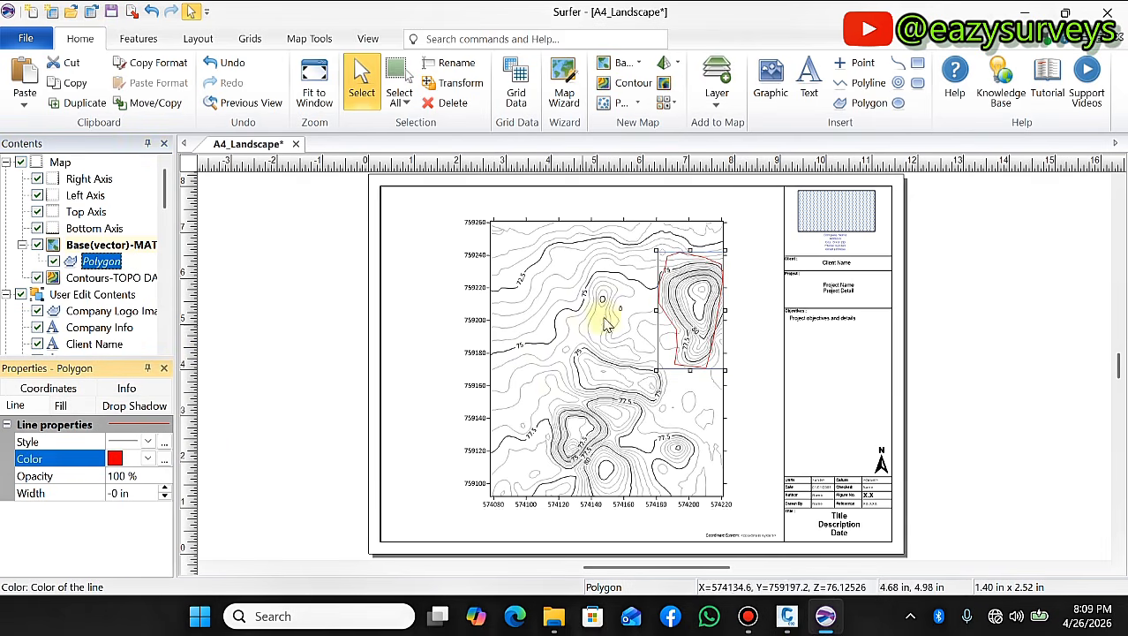
{"action": "left_click", "coordinate": [164, 488]}
{"action": "left_click", "coordinate": [164, 488]}
{"action": "left_click", "coordinate": [308, 309]}
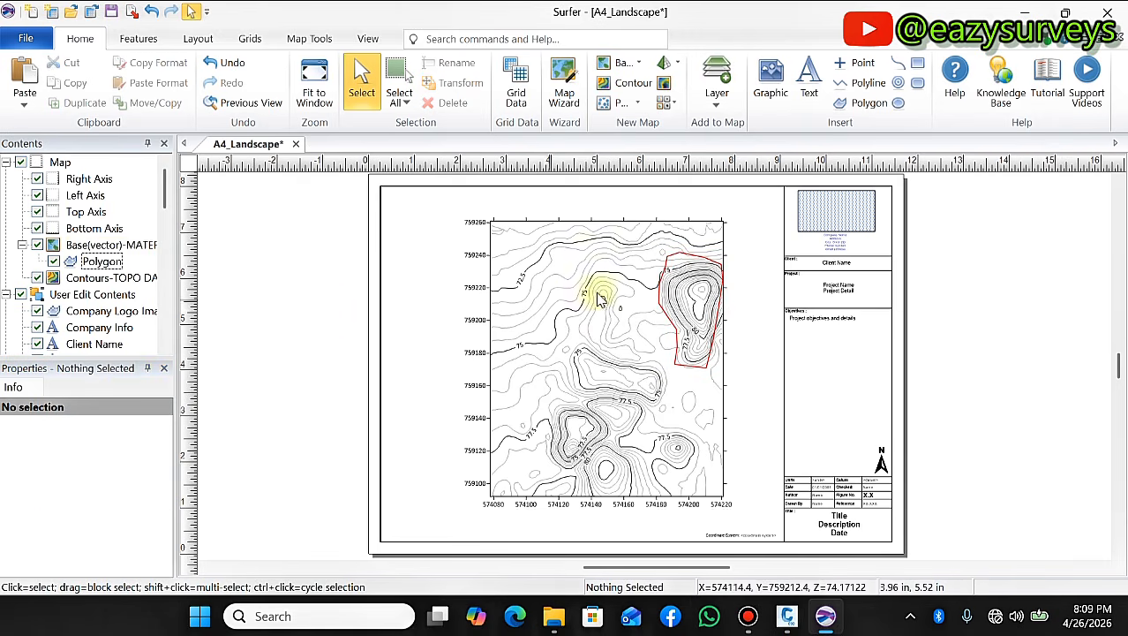
Set up a Grid Volume computation with Contours-TOPO DATA.grd as upper surface and Base(vector)-MATERIAL AREA.dxf as polygon boundary
{"action": "scroll", "coordinate": [689, 293], "scroll_direction": "up", "scroll_amount": 1}
{"action": "scroll", "coordinate": [691, 298], "scroll_direction": "up", "scroll_amount": 2}
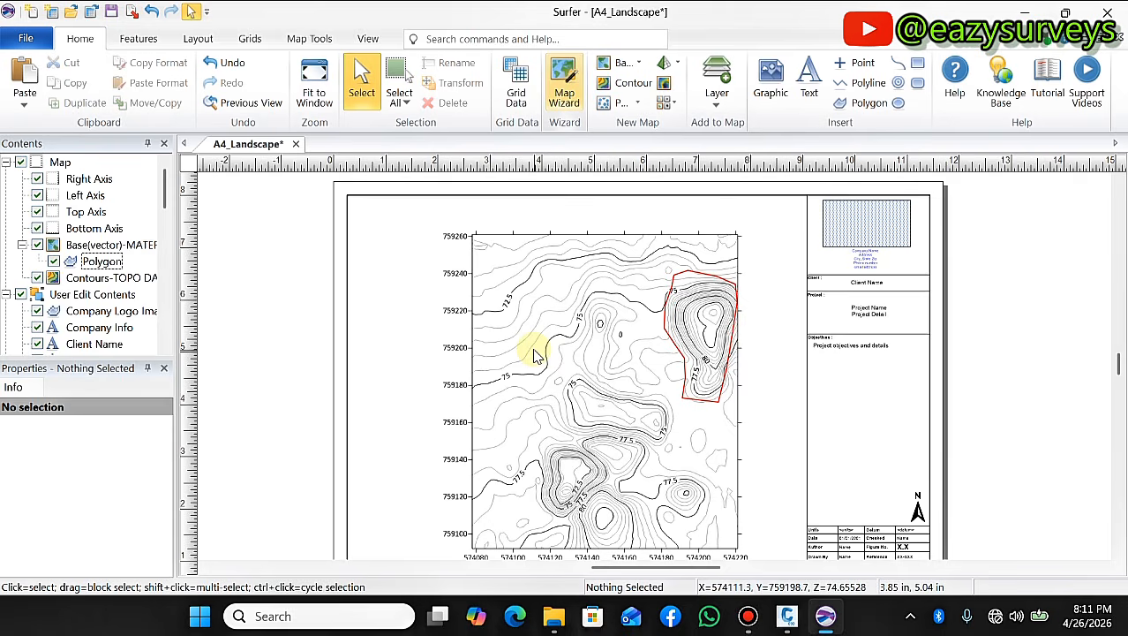
{"action": "left_click", "coordinate": [254, 40]}
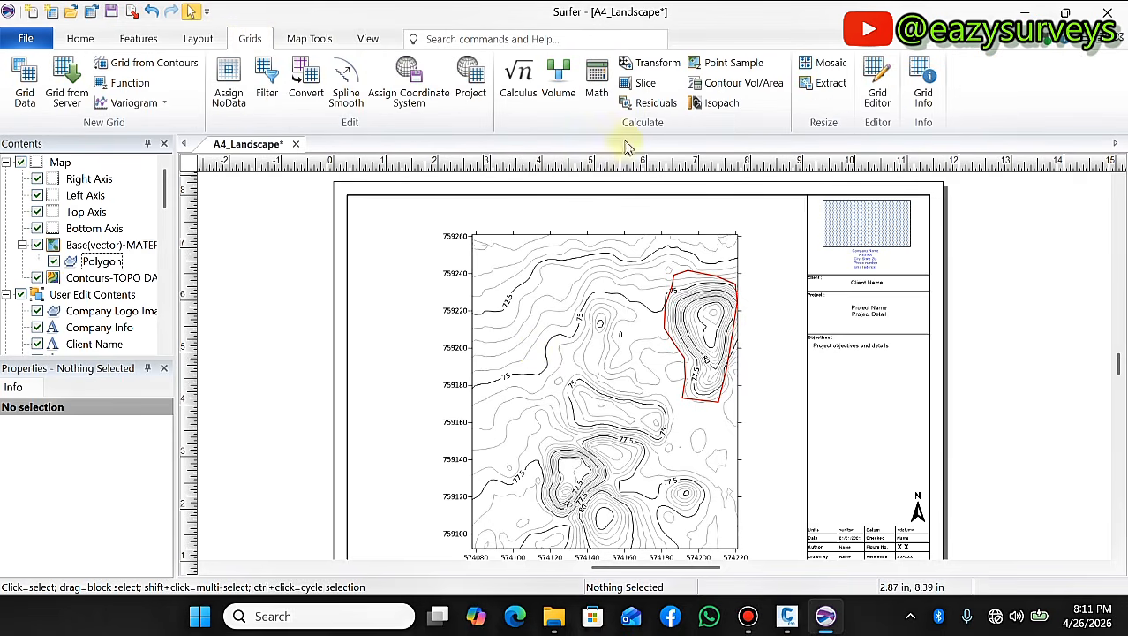
{"action": "left_click", "coordinate": [560, 81]}
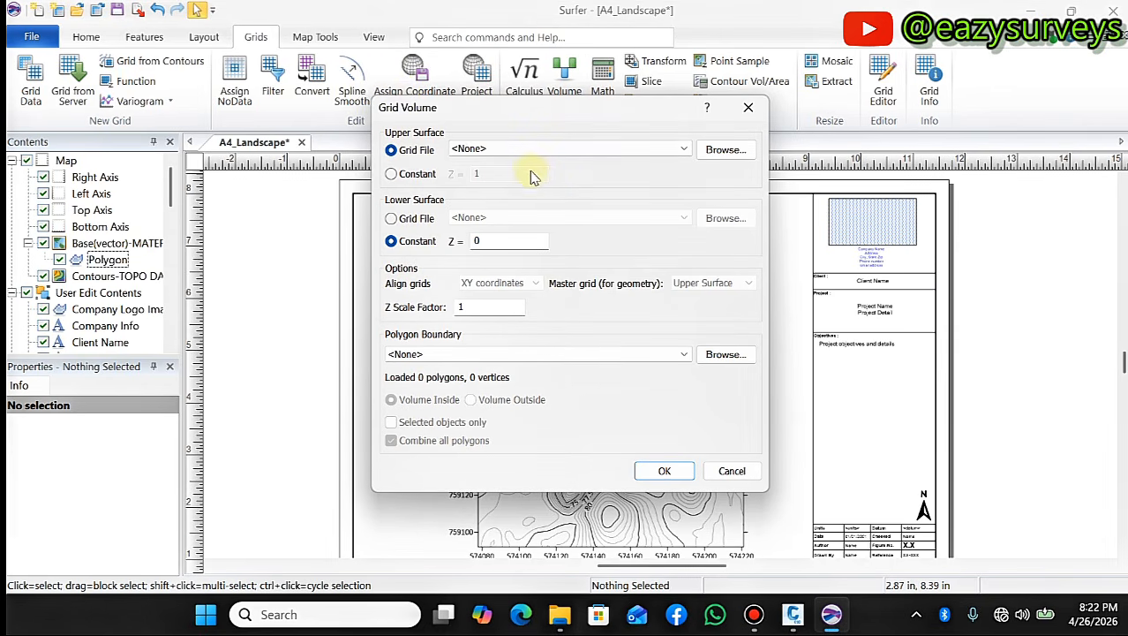
{"action": "left_click", "coordinate": [685, 152]}
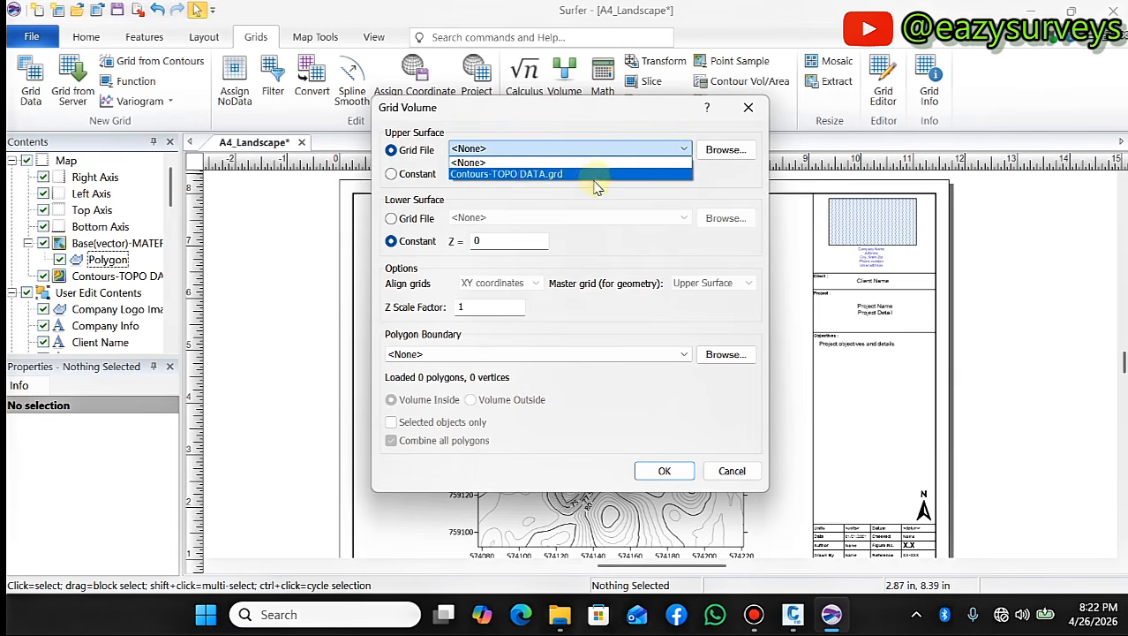
{"action": "left_click", "coordinate": [525, 177]}
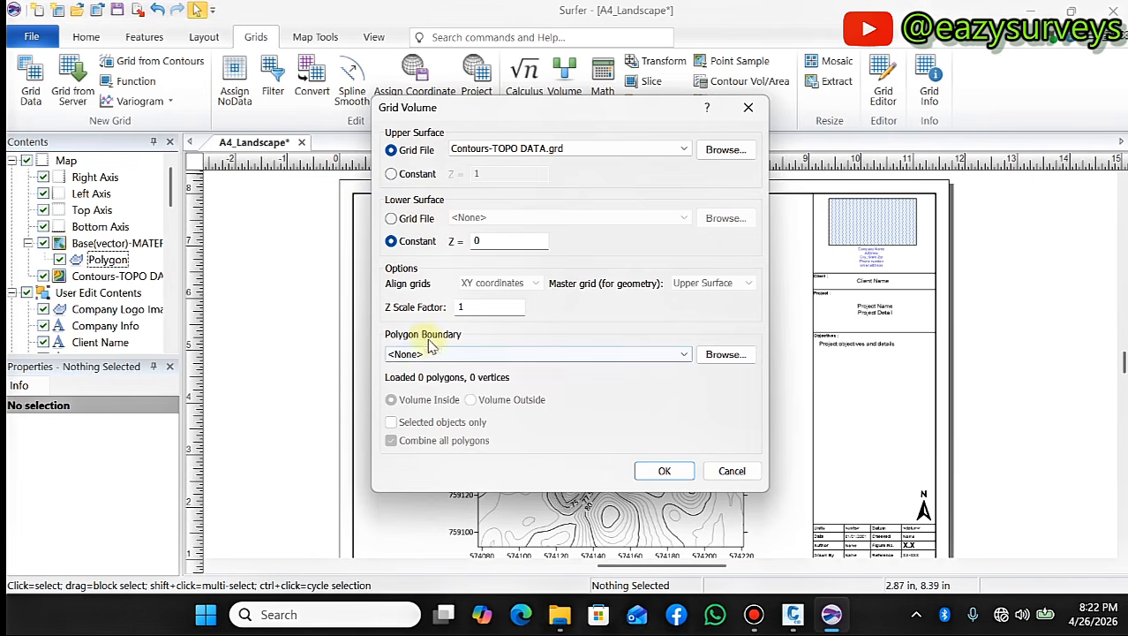
{"action": "left_click", "coordinate": [683, 354]}
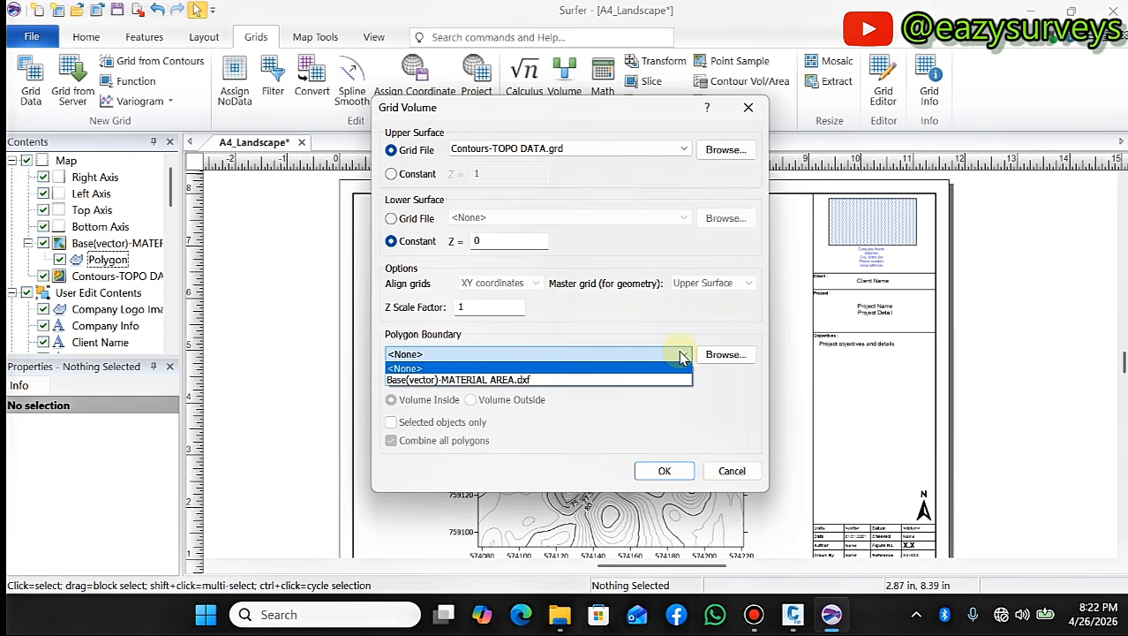
{"action": "left_click", "coordinate": [493, 379]}
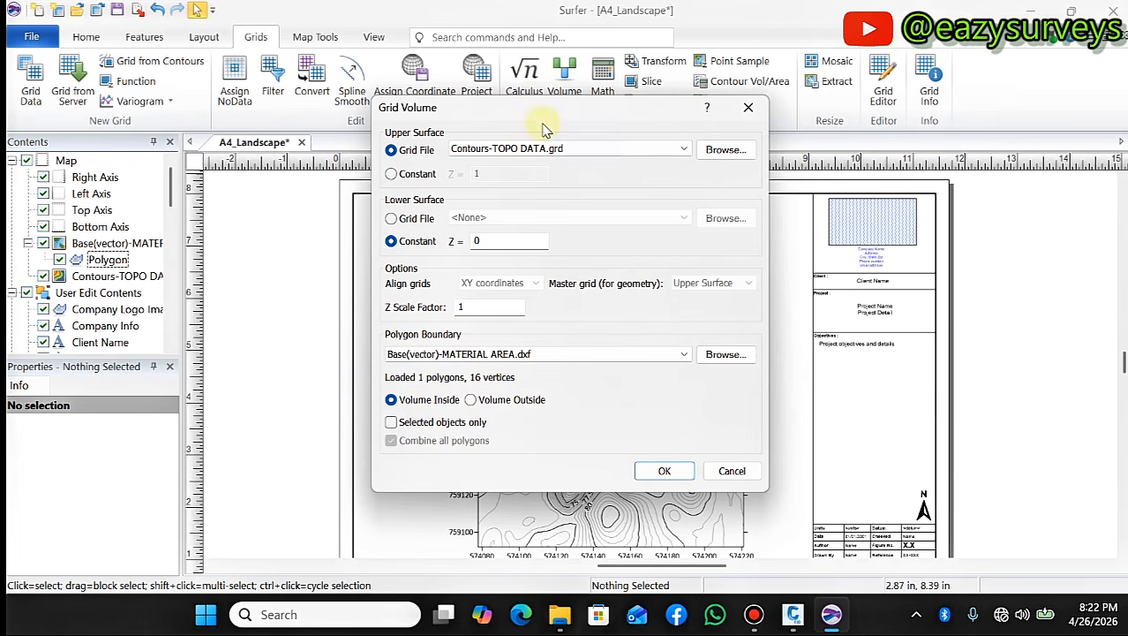
Move the Grid Volume dialog clear of the map, run the computation, and maximise the resulting report window
{"action": "left_click_drag", "start_coordinate": [554, 109], "coordinate": [274, 90]}
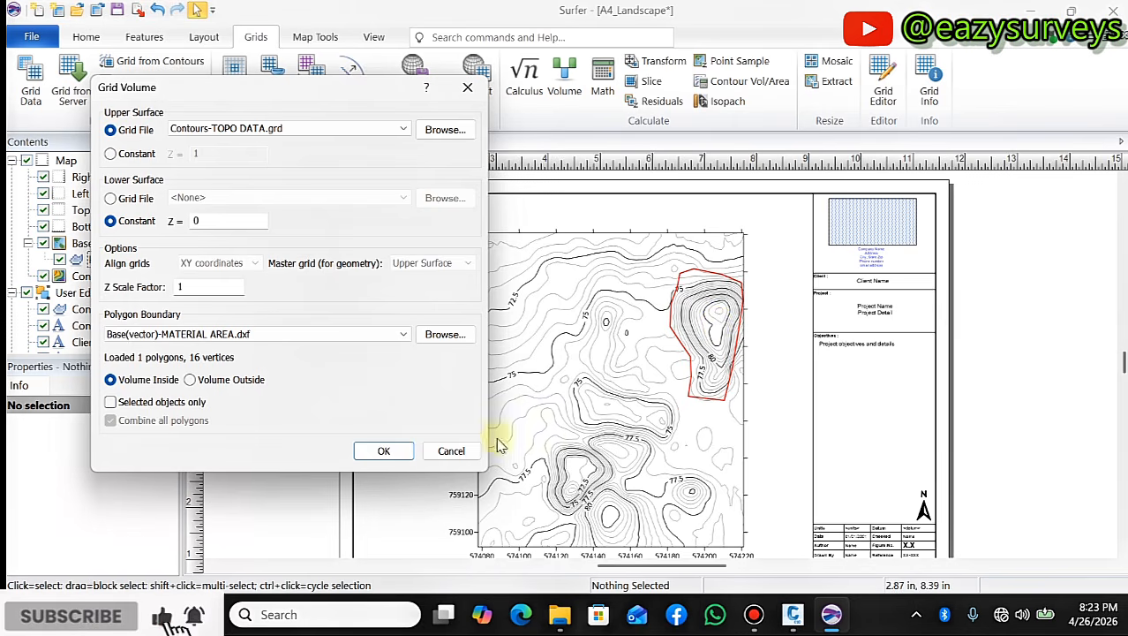
{"action": "left_click", "coordinate": [385, 451]}
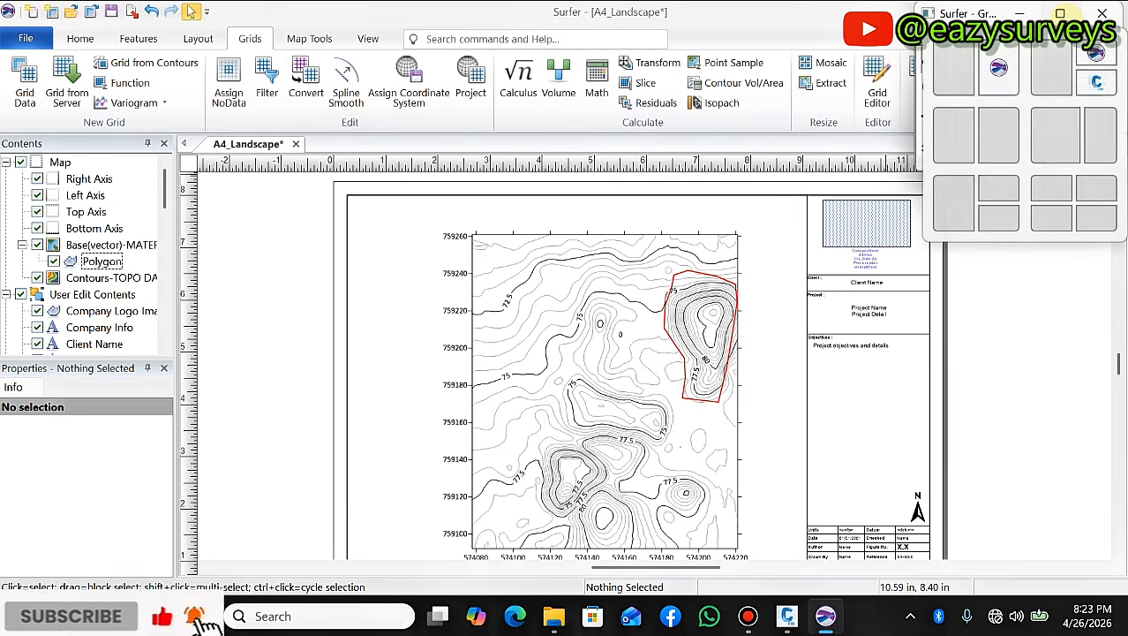
{"action": "left_click", "coordinate": [1061, 14]}
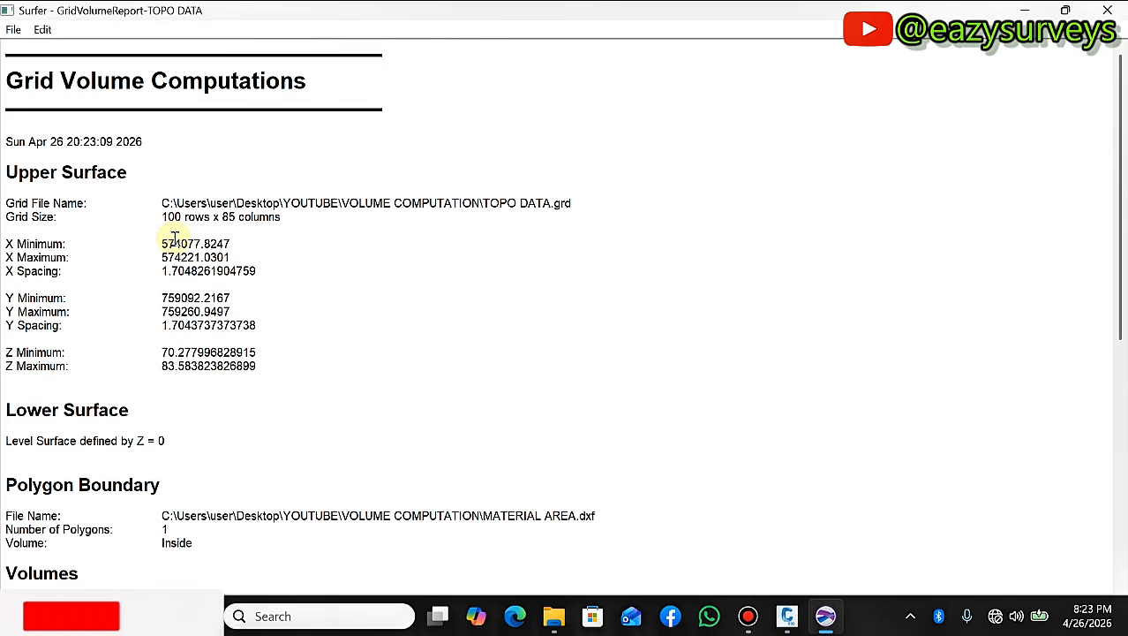
Review the Grid Volume report's Upper Surface, Lower Surface and Polygon Boundary sections
{"action": "scroll", "coordinate": [175, 238], "scroll_direction": "down", "scroll_amount": 3}
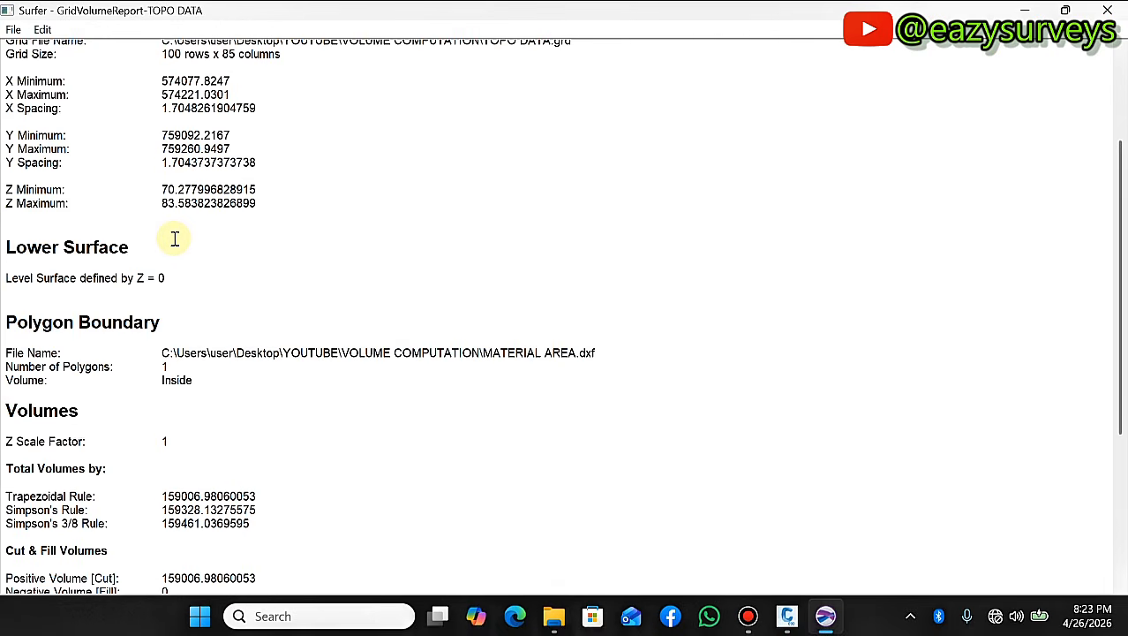
{"action": "scroll", "coordinate": [175, 239], "scroll_direction": "up", "scroll_amount": 3}
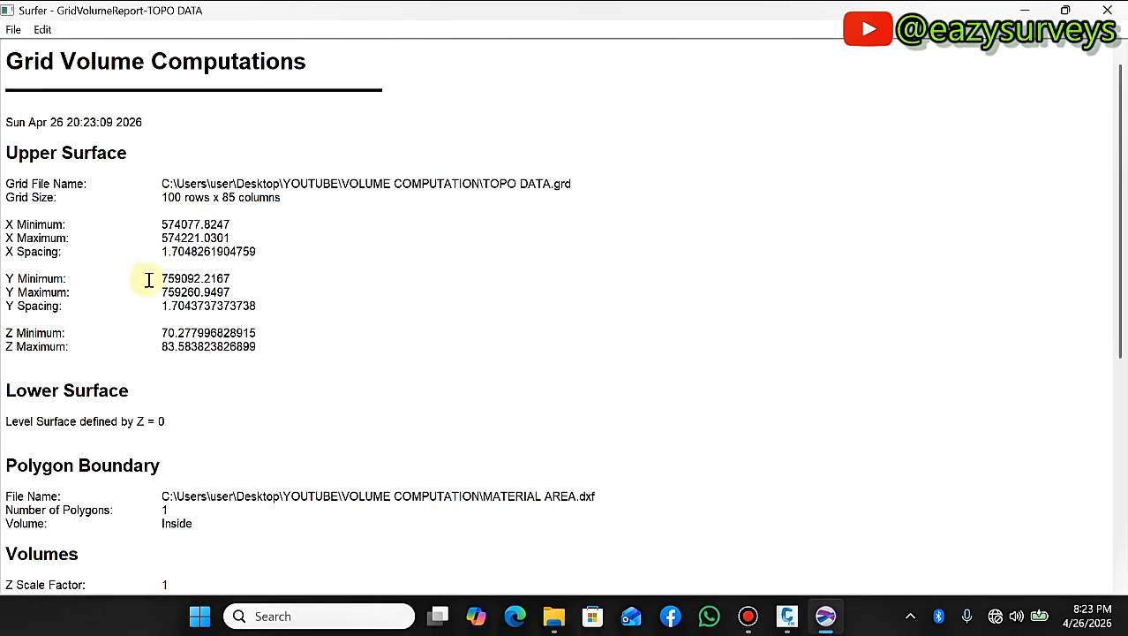
{"action": "scroll", "coordinate": [218, 227], "scroll_direction": "down", "scroll_amount": 3}
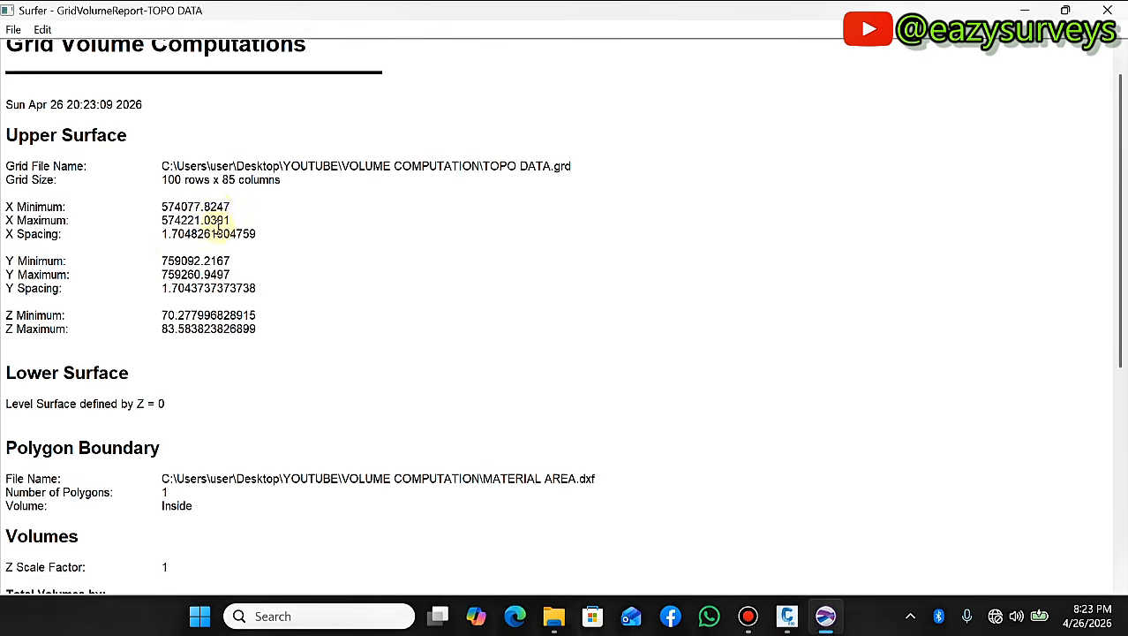
{"action": "scroll", "coordinate": [218, 227], "scroll_direction": "down", "scroll_amount": 3}
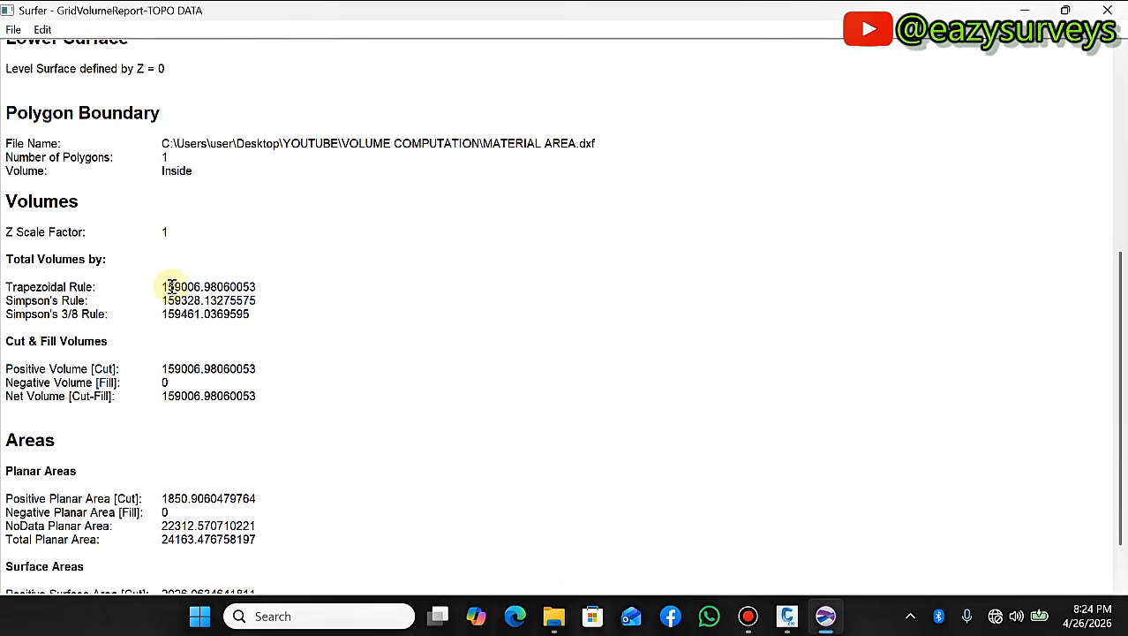
Examine the report's total volumes by the Trapezoidal, Simpson's and Simpson's 3/8 rules, plus its cut and fill volumes and areas
{"action": "left_click_drag", "start_coordinate": [164, 291], "coordinate": [222, 313]}
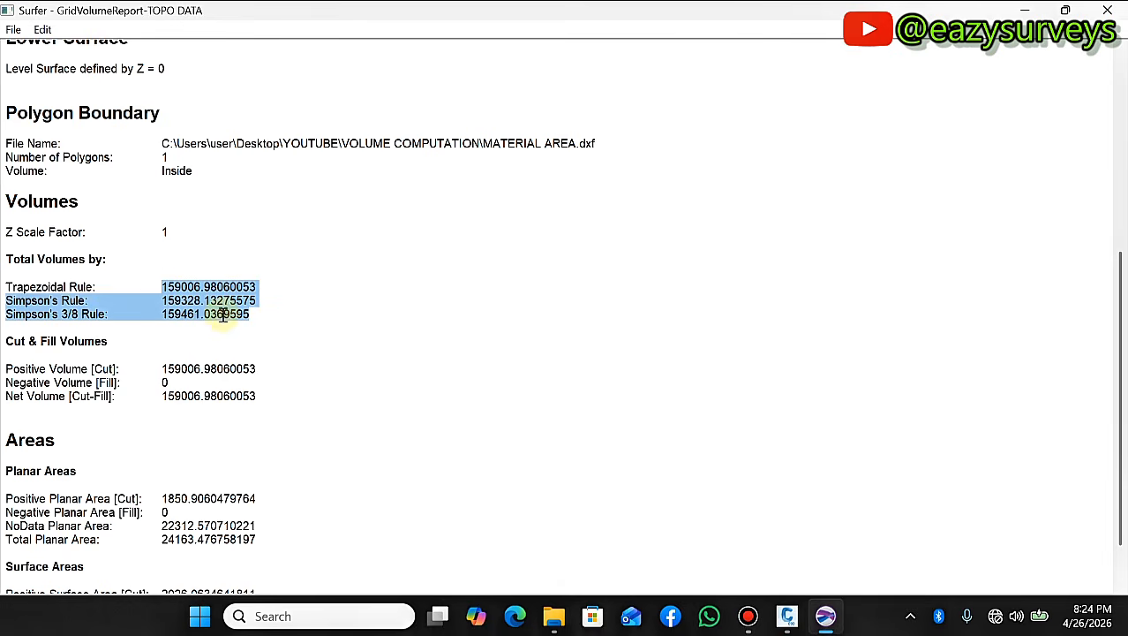
{"action": "left_click", "coordinate": [44, 289]}
{"action": "triple_click", "coordinate": [9, 291]}
{"action": "left_click", "coordinate": [12, 288]}
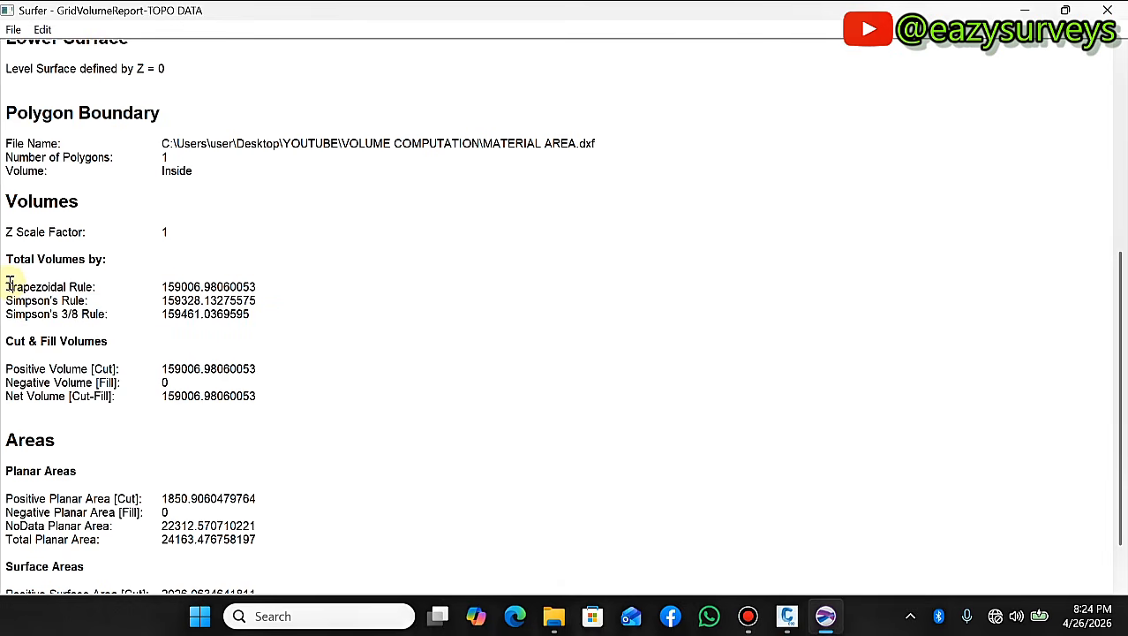
{"action": "left_click_drag", "start_coordinate": [9, 285], "coordinate": [236, 320]}
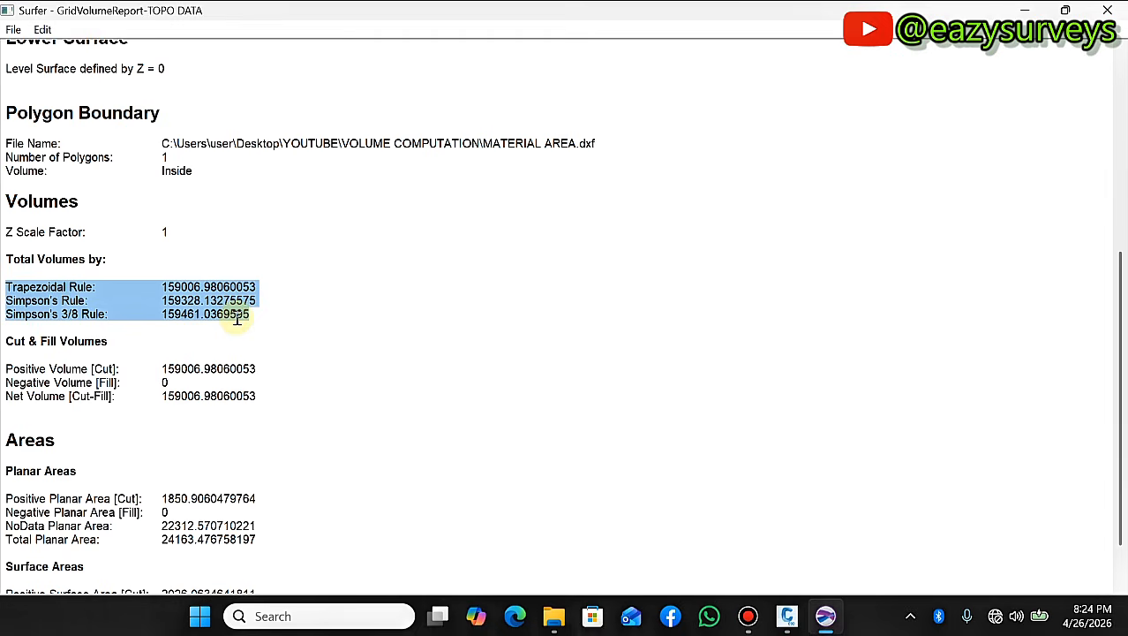
{"action": "left_click", "coordinate": [185, 294]}
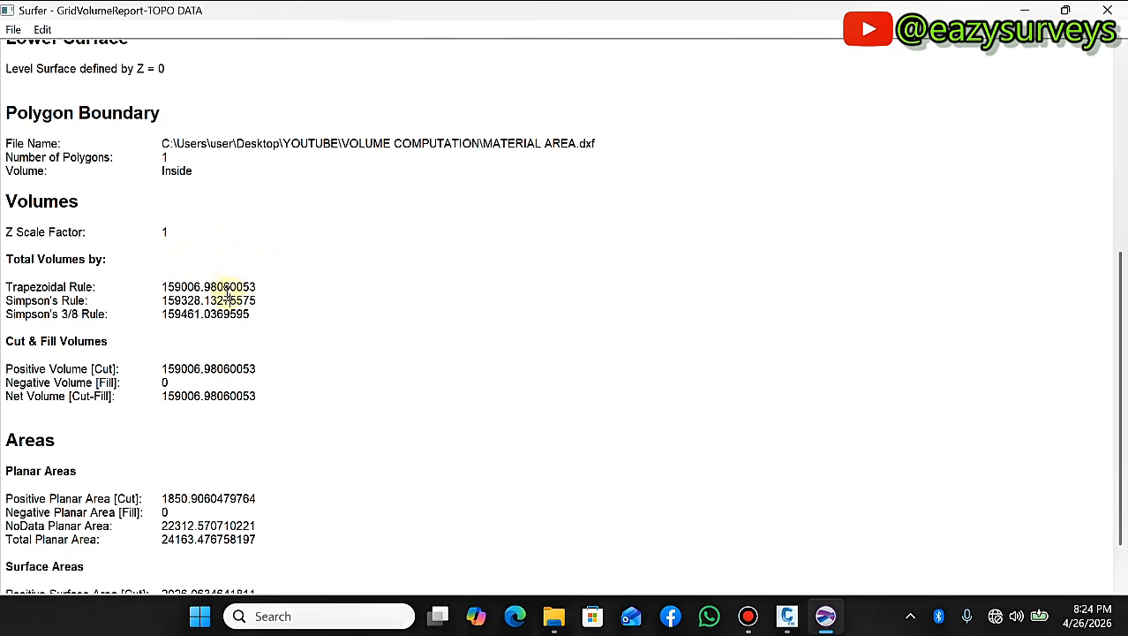
{"action": "scroll", "coordinate": [204, 300], "scroll_direction": "down", "scroll_amount": 1}
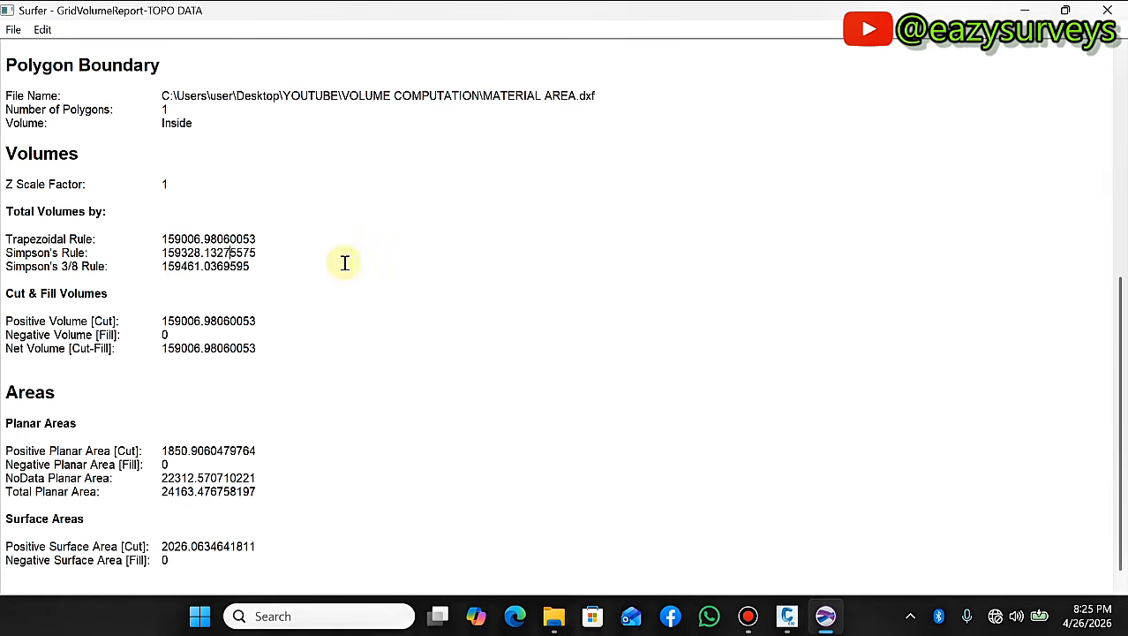
{"action": "scroll", "coordinate": [345, 262], "scroll_direction": "down", "scroll_amount": 1}
{"action": "scroll", "coordinate": [278, 328], "scroll_direction": "up", "scroll_amount": 5}
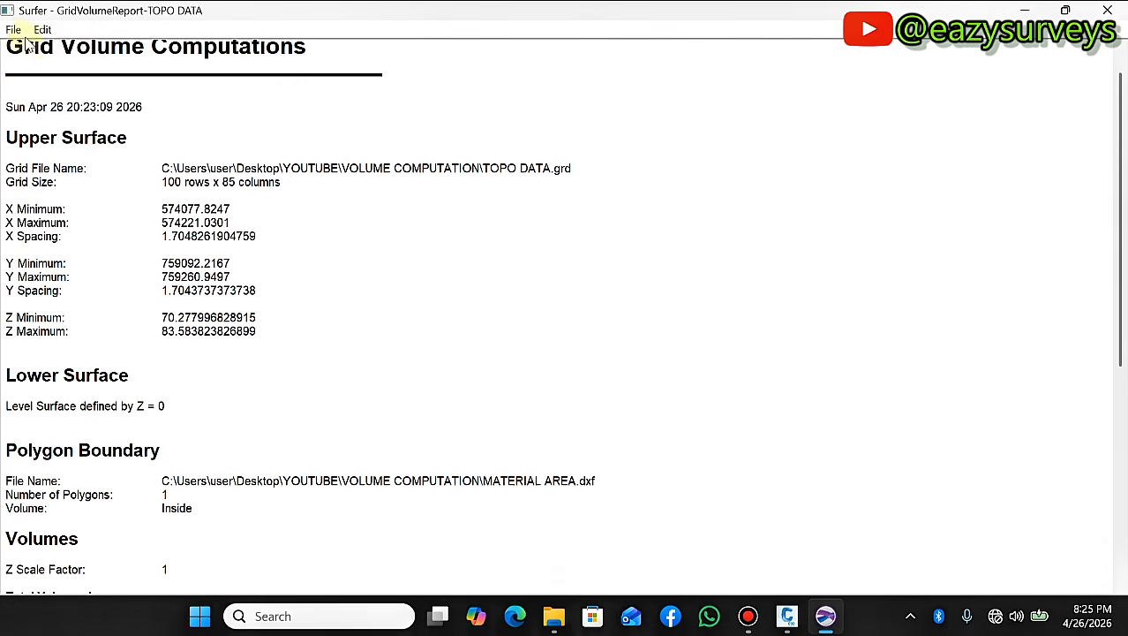
Save the Grid Volume report as VOLUME SAND in Rich Text Format in the VOLUME COMPUTATION folder, and close the report
{"action": "left_click", "coordinate": [13, 29]}
{"action": "left_click", "coordinate": [51, 91]}
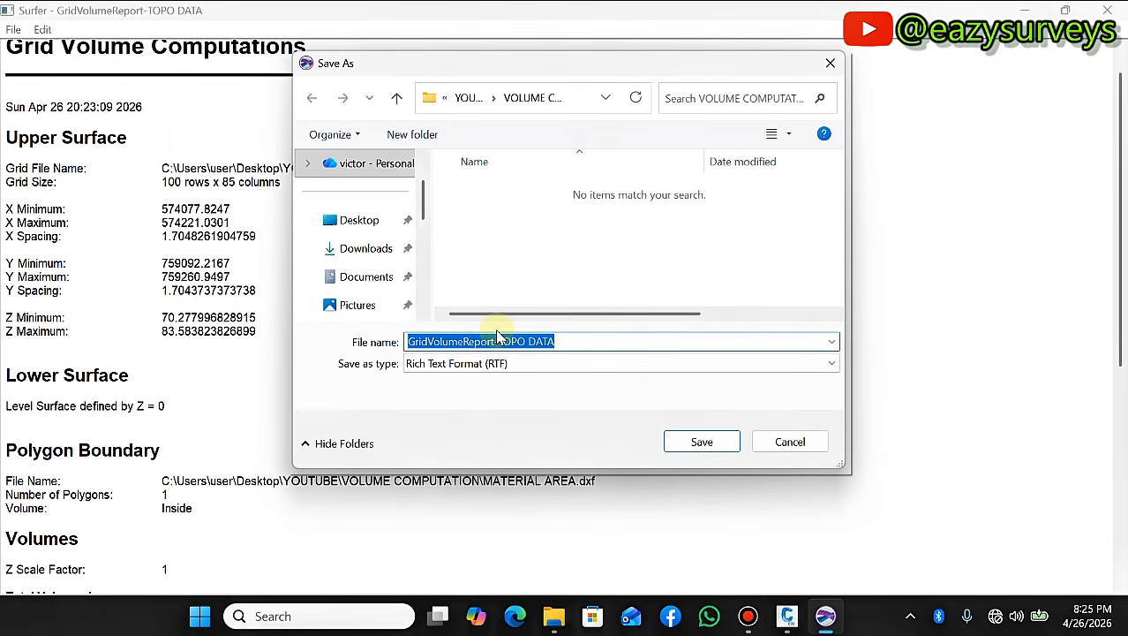
{"action": "type", "text": "VOLUME SAND"}
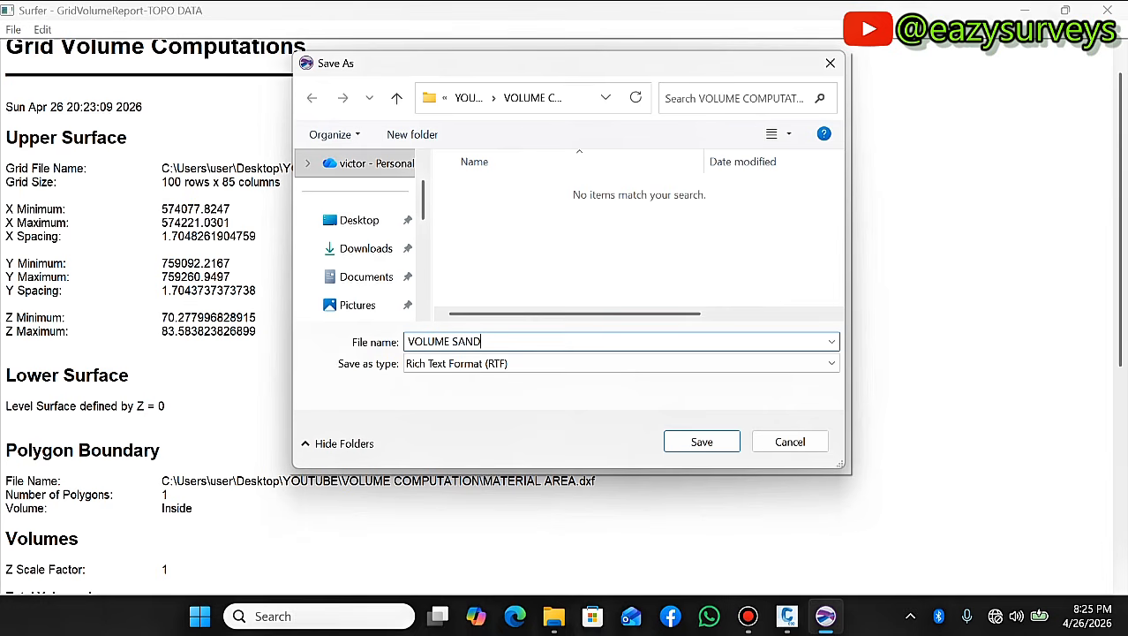
{"action": "left_click", "coordinate": [702, 443]}
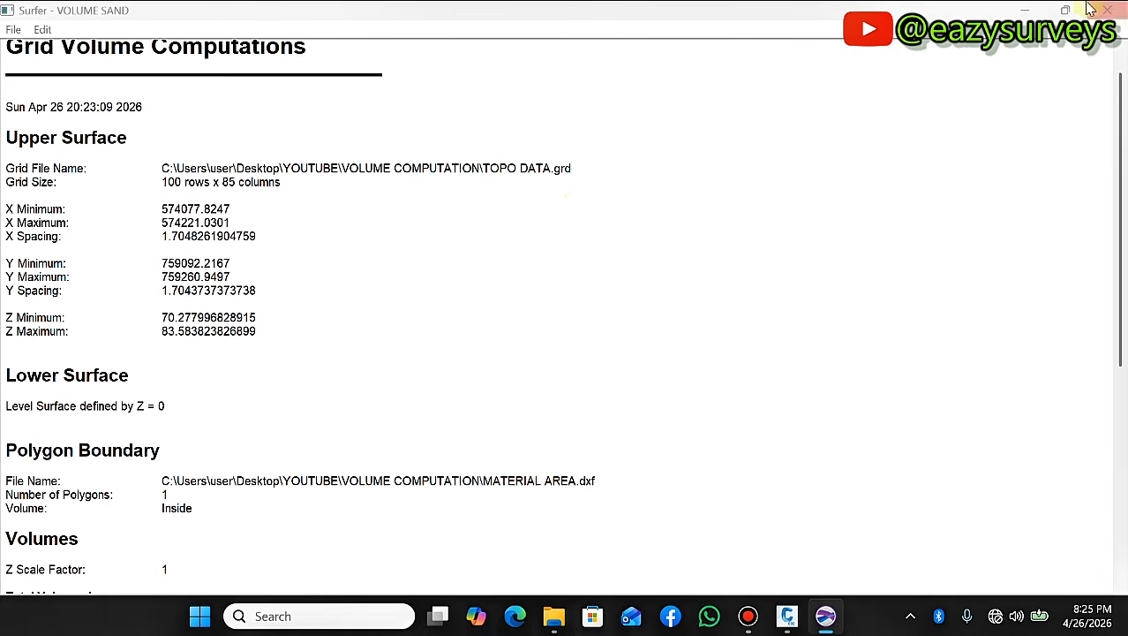
{"action": "left_click", "coordinate": [1112, 9]}
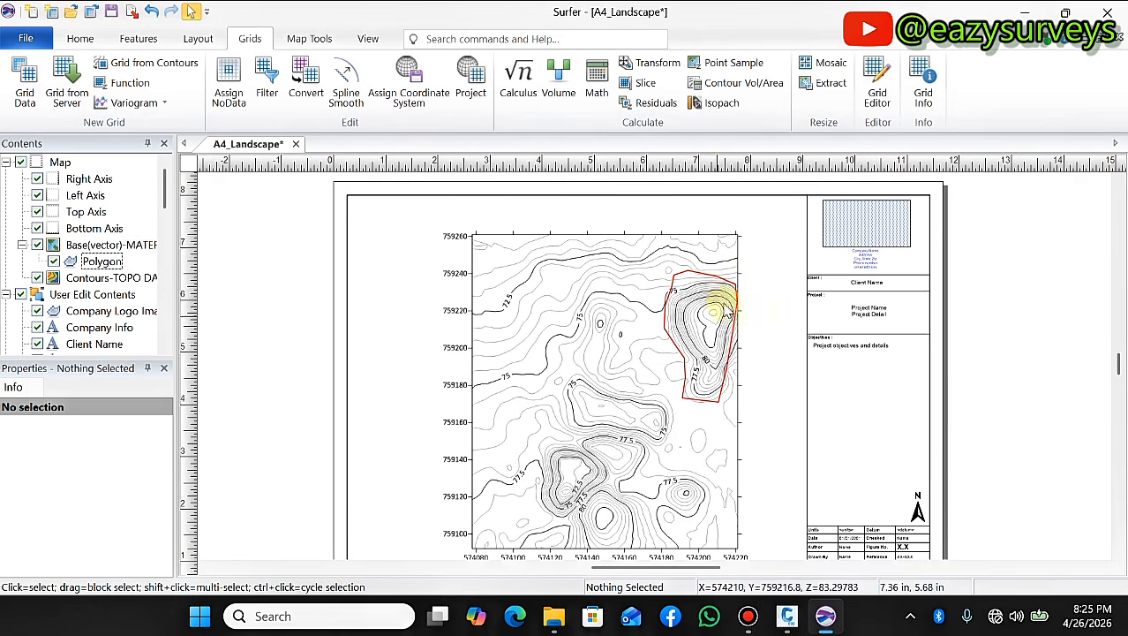
{"action": "left_click", "coordinate": [565, 363]}
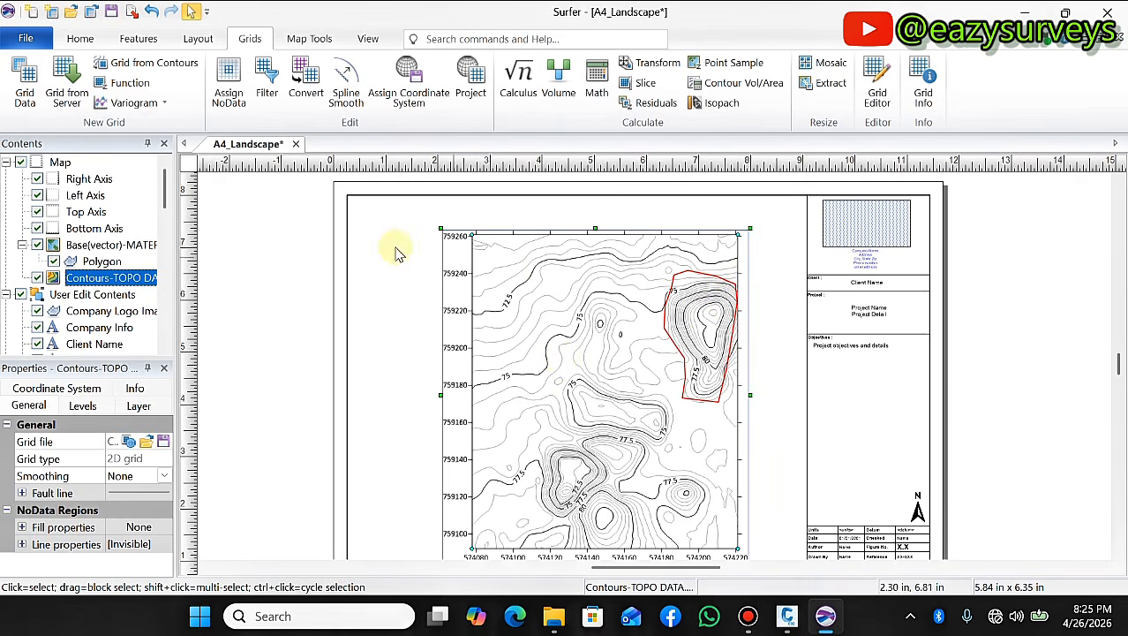
{"action": "left_click", "coordinate": [411, 312]}
{"action": "left_click", "coordinate": [572, 358]}
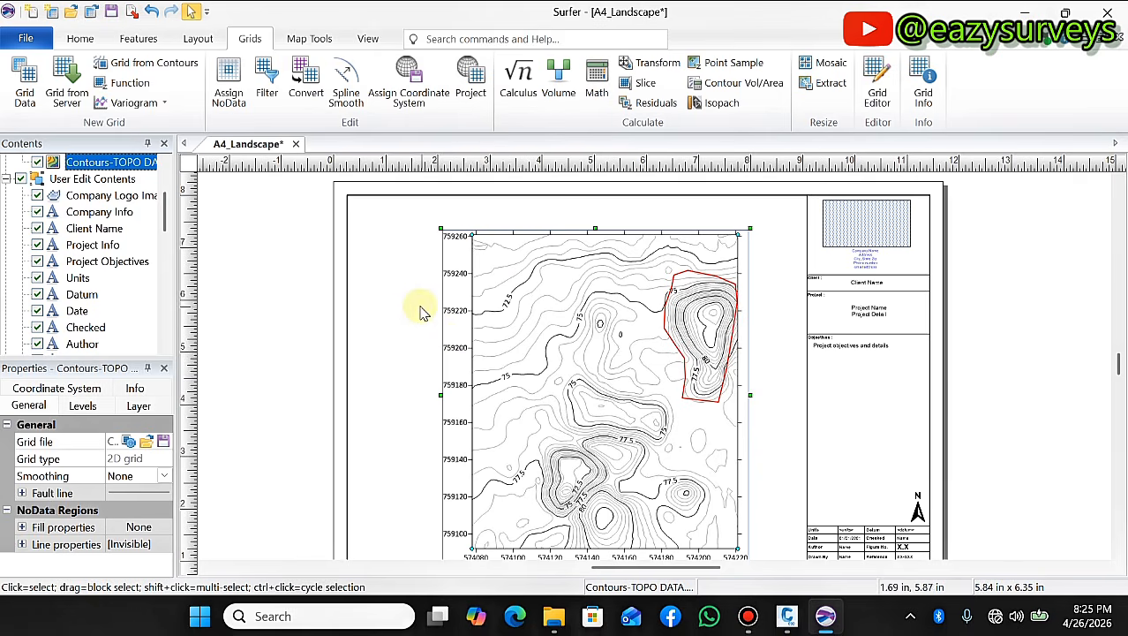
{"action": "left_click", "coordinate": [370, 240]}
Create a 3D surface map from the TOPO DATA grid and place it outside the page, beyond its right edge
{"action": "left_click", "coordinate": [81, 39]}
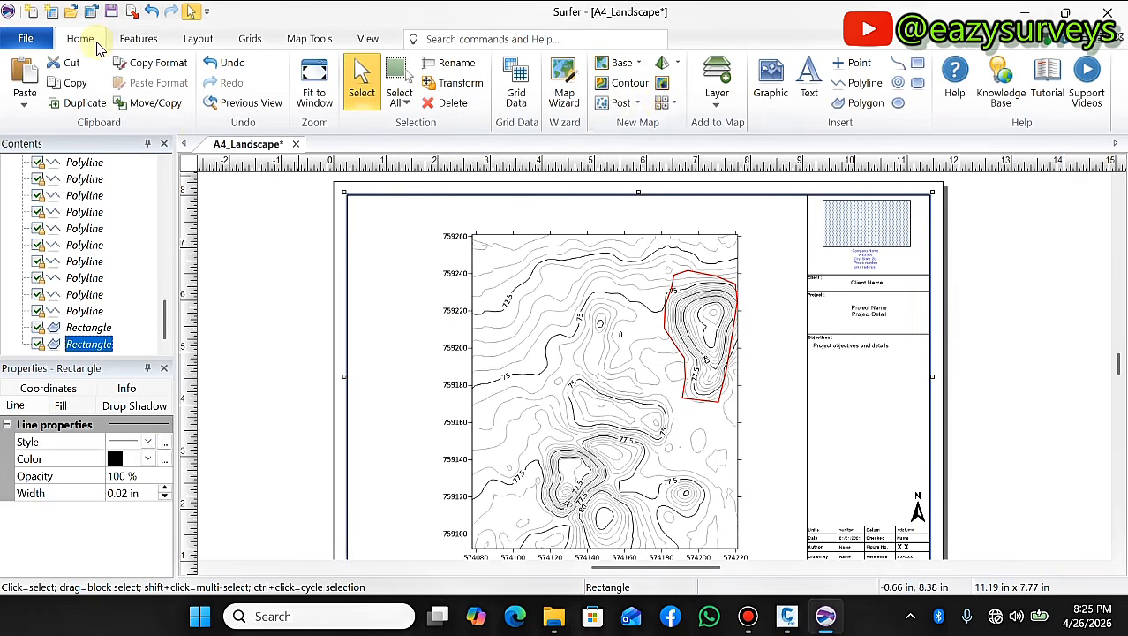
{"action": "left_click", "coordinate": [678, 64]}
{"action": "left_click", "coordinate": [681, 85]}
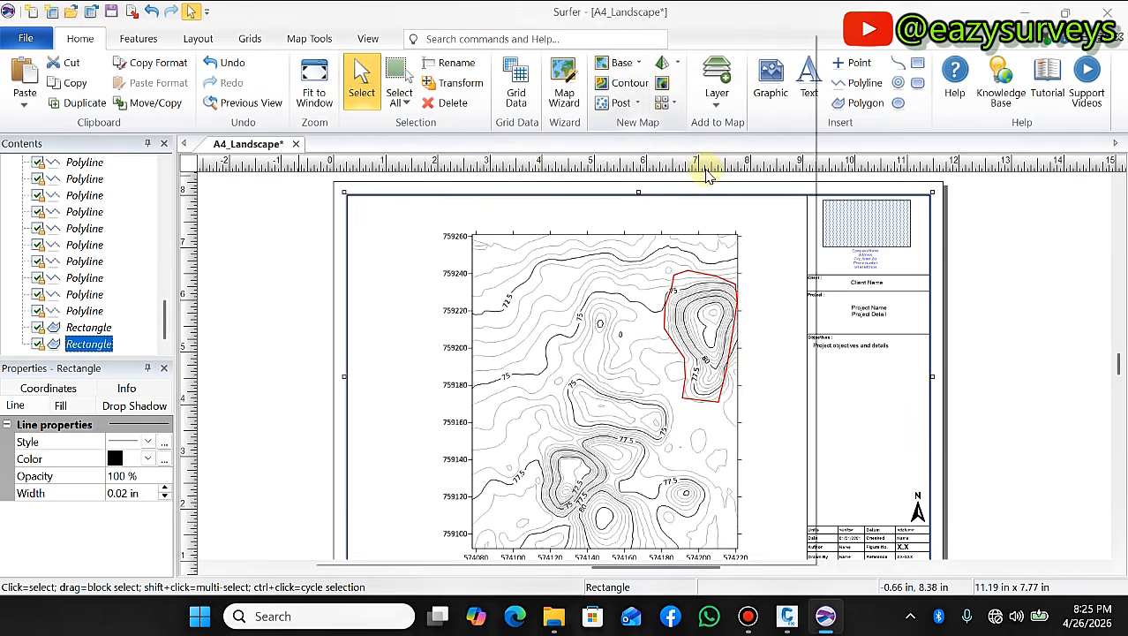
{"action": "left_click", "coordinate": [494, 119]}
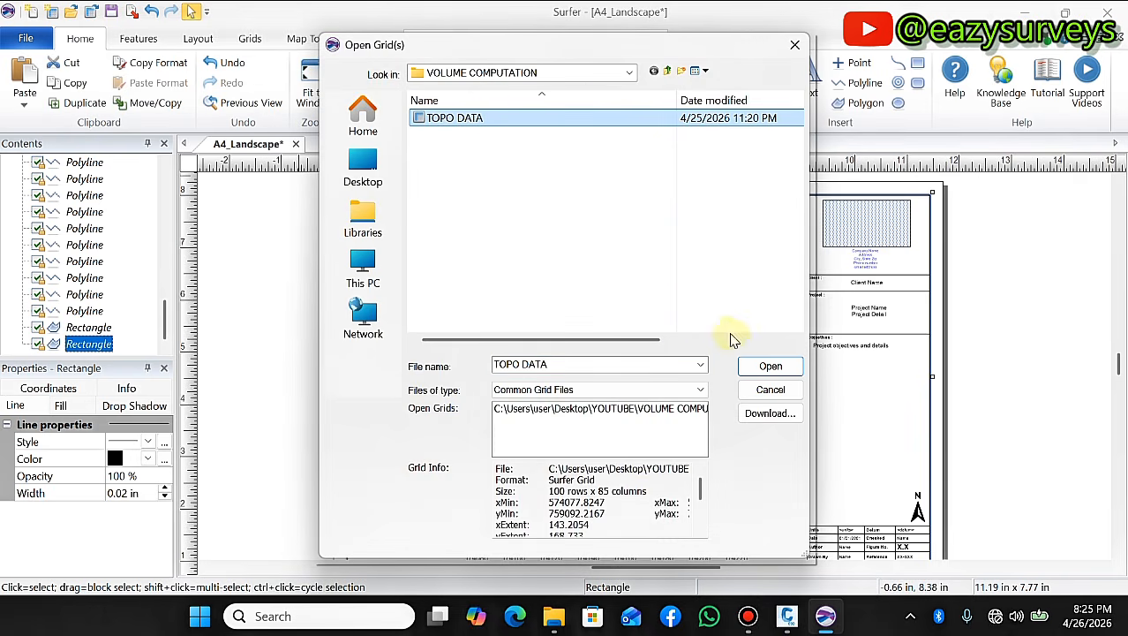
{"action": "left_click", "coordinate": [770, 366]}
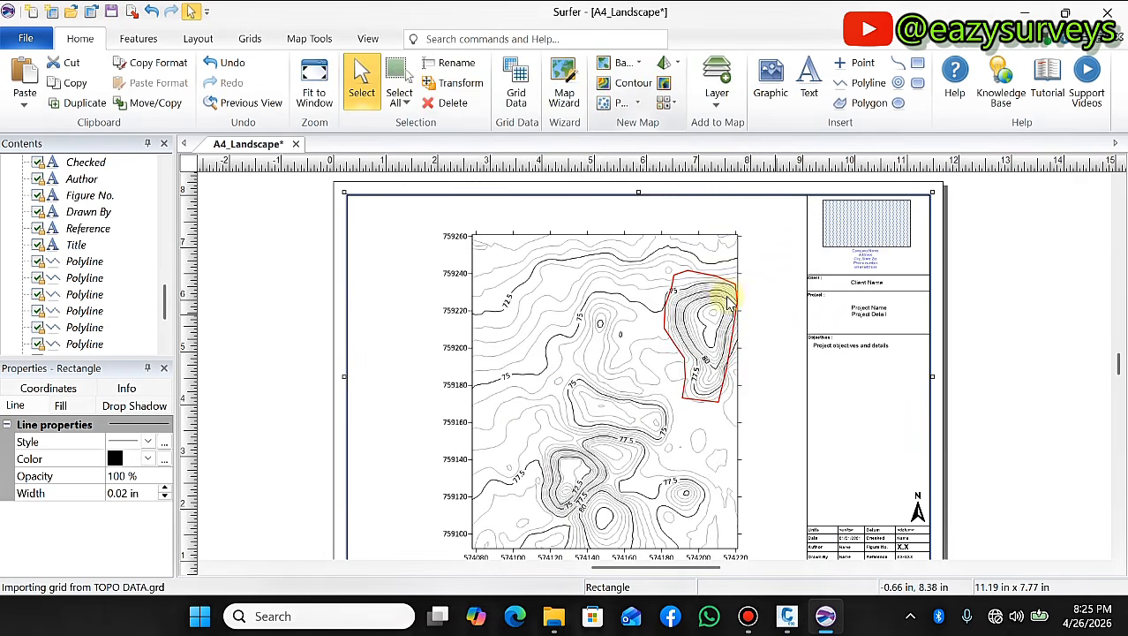
{"action": "left_click", "coordinate": [634, 393]}
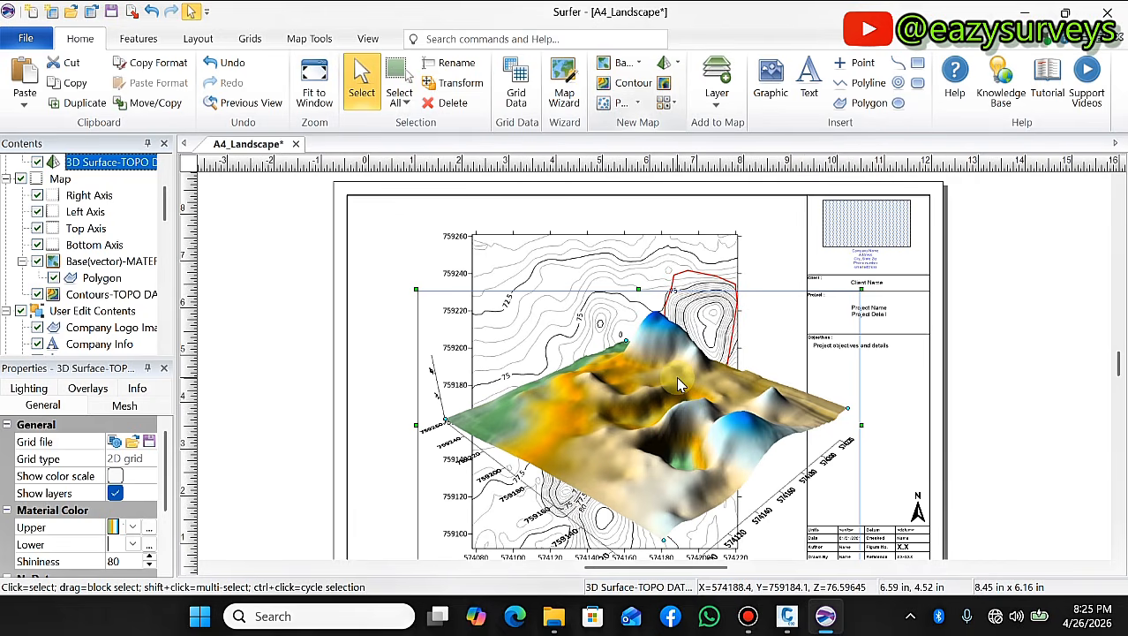
{"action": "scroll", "coordinate": [676, 377], "scroll_direction": "down", "scroll_amount": 2}
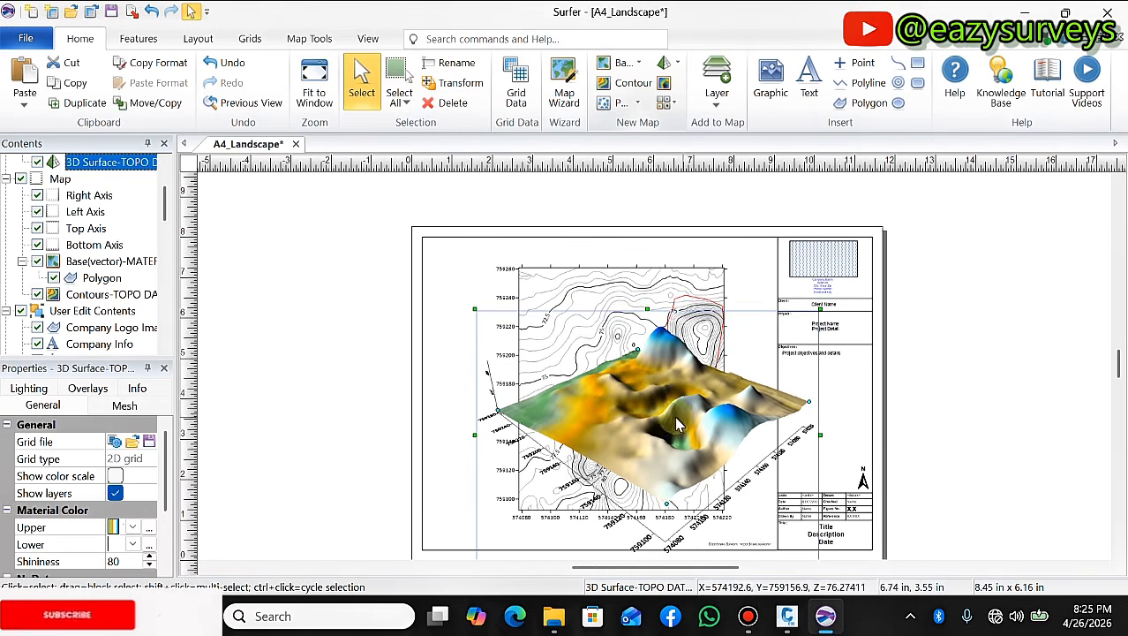
{"action": "left_click_drag", "start_coordinate": [696, 417], "coordinate": [455, 376]}
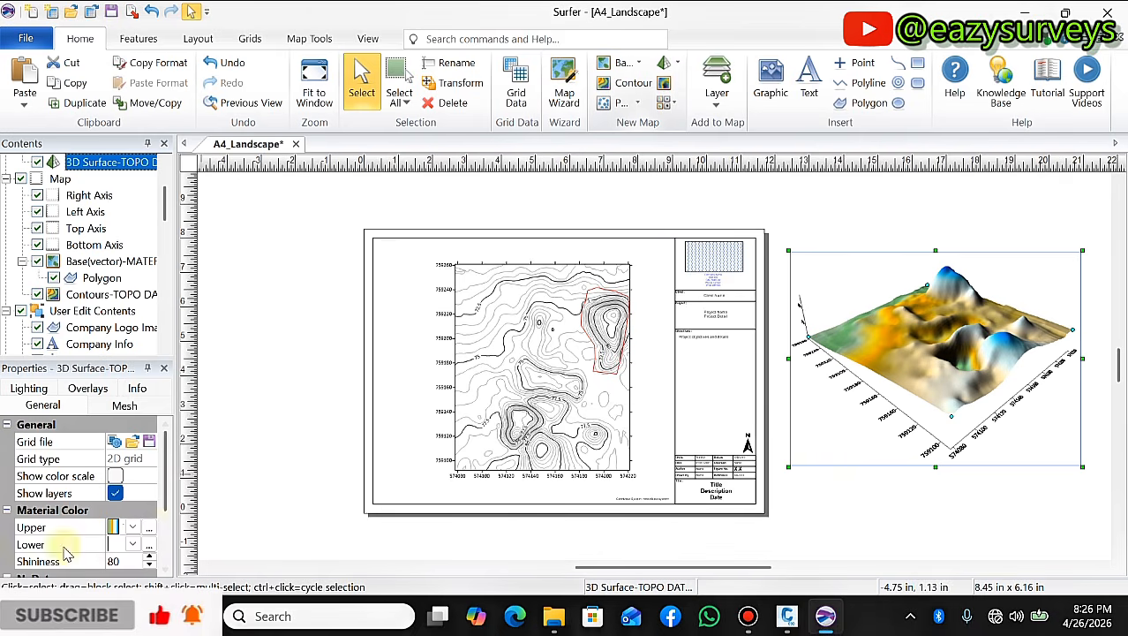
Show the base on the 3D surface map of TOPO DATA
{"action": "scroll", "coordinate": [67, 548], "scroll_direction": "down", "scroll_amount": 2}
{"action": "left_click", "coordinate": [115, 527]}
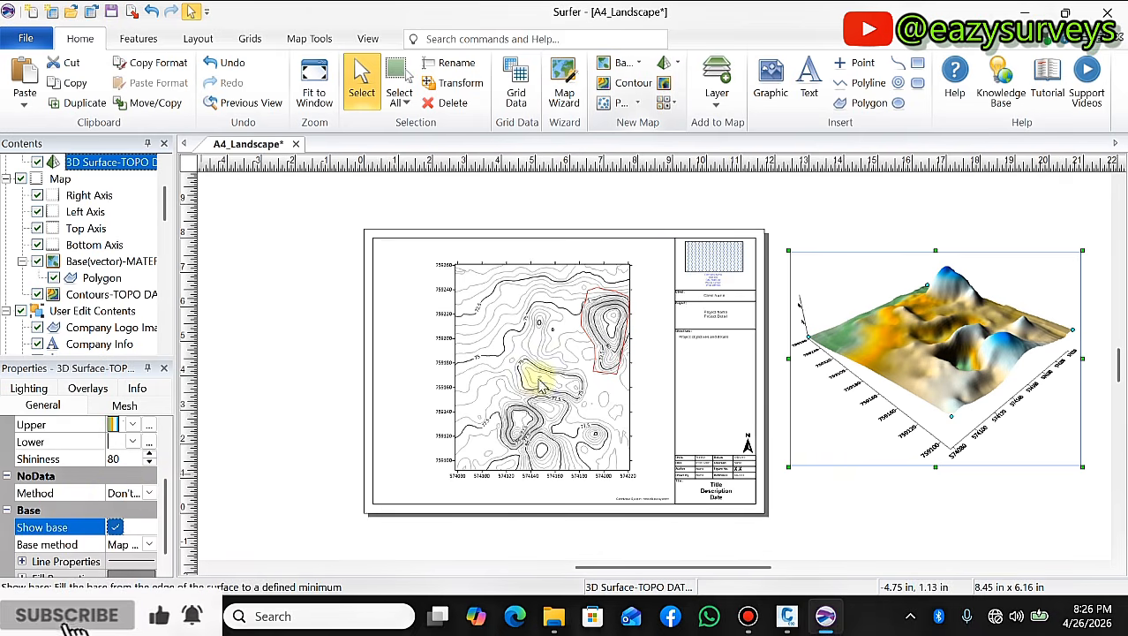
{"action": "left_click", "coordinate": [976, 350]}
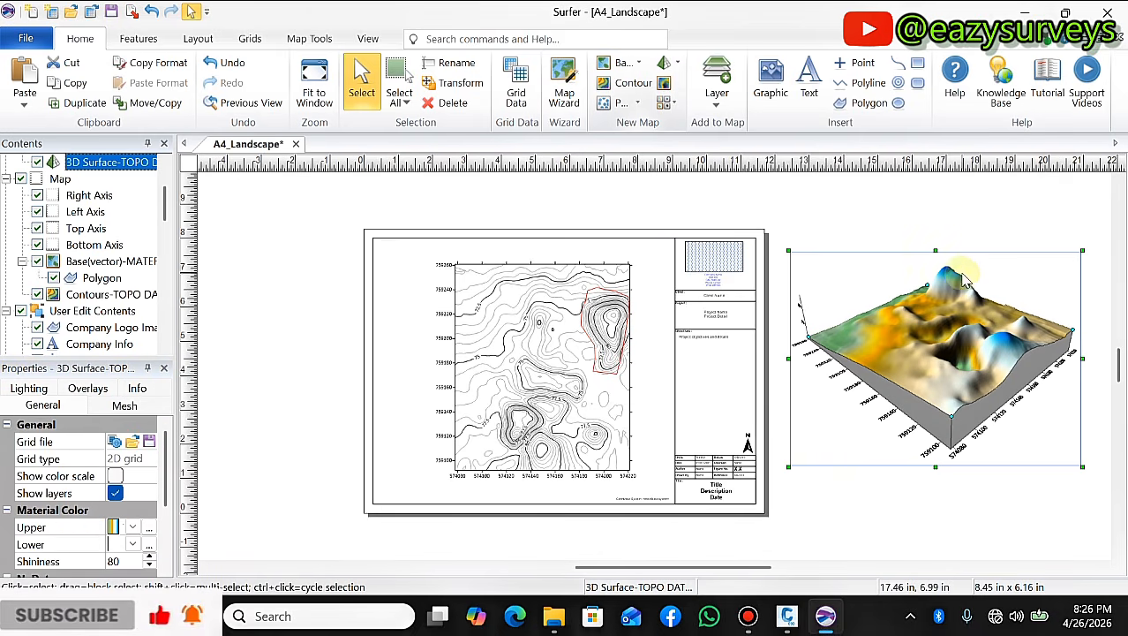
{"action": "left_click", "coordinate": [936, 216]}
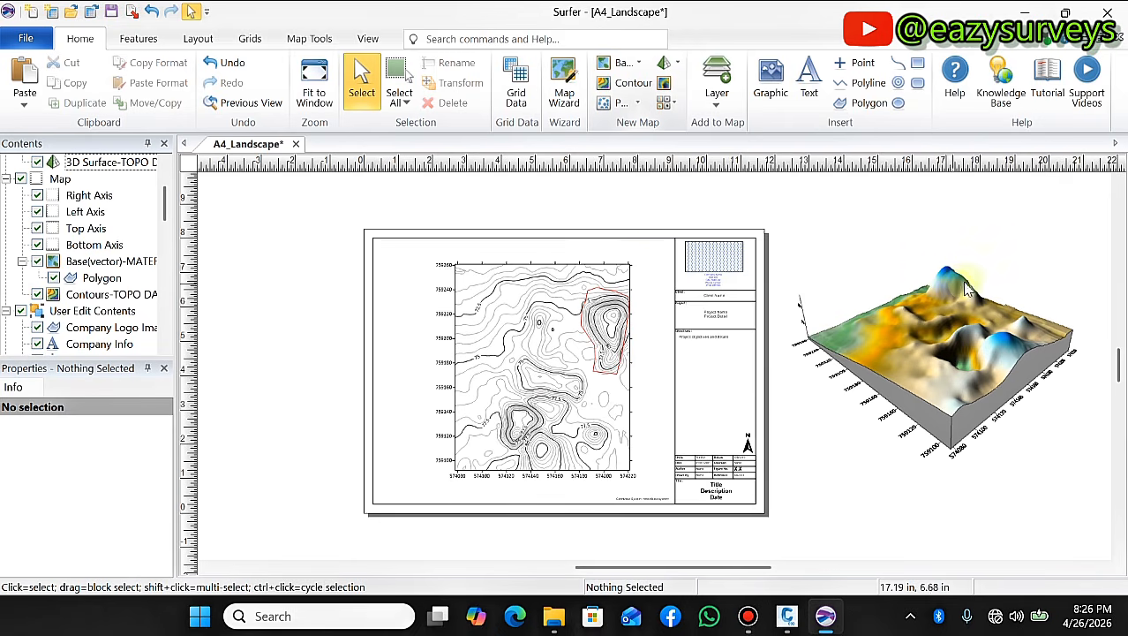
{"action": "left_click", "coordinate": [970, 289]}
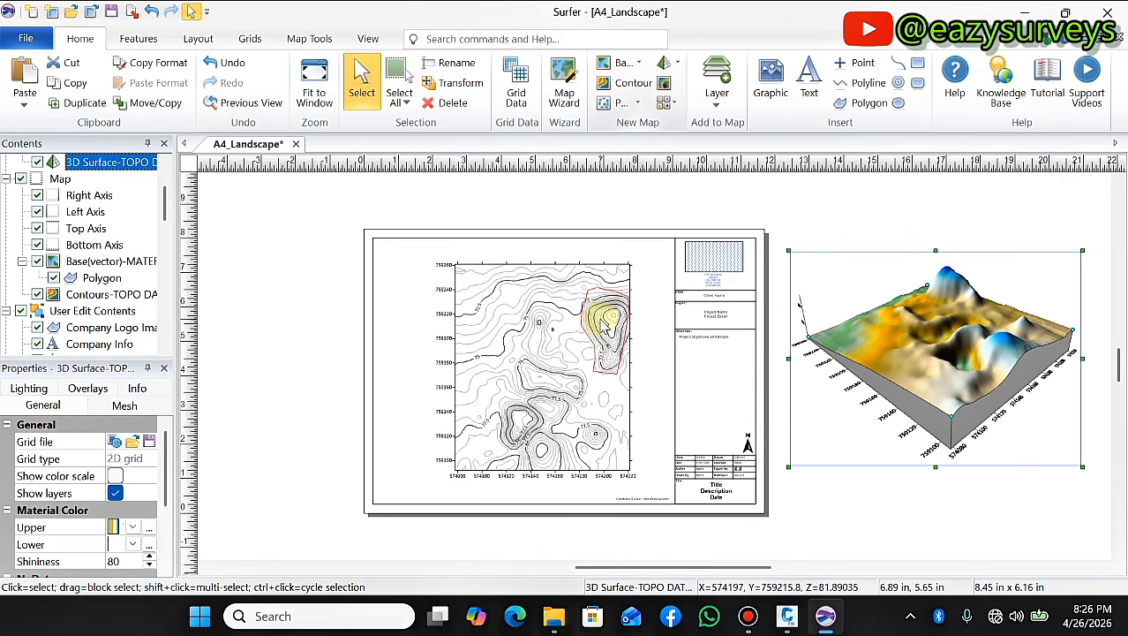
Open the saved VOLUME SAND report from the VOLUME COMPUTATION folder in Word, maximise it, and highlight the three total volume rows
{"action": "left_click", "coordinate": [1025, 13]}
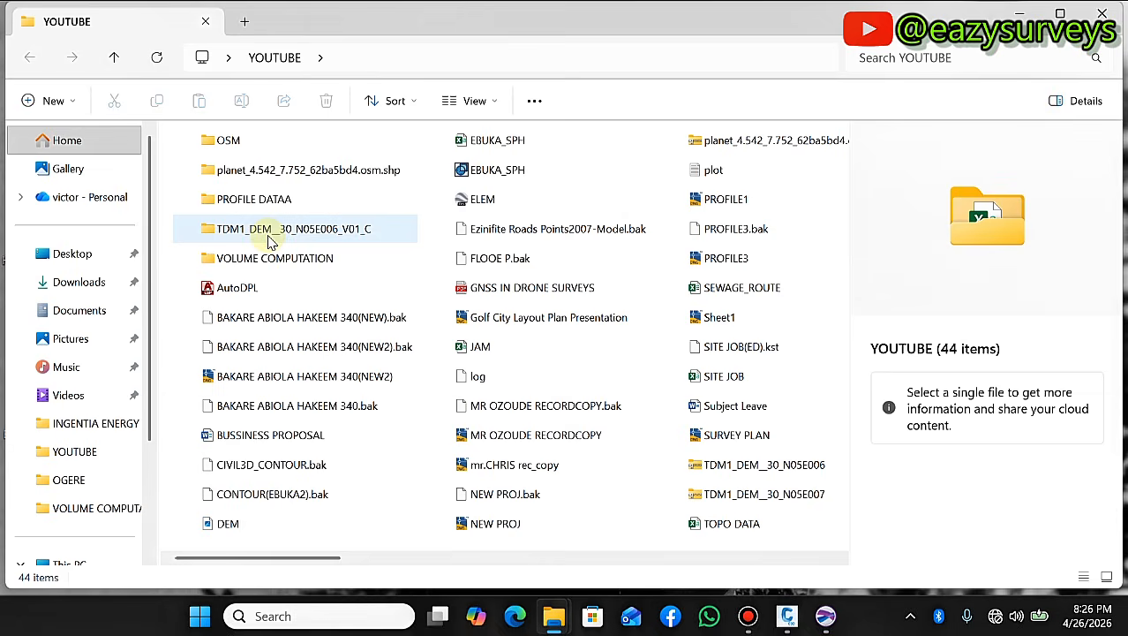
{"action": "double_click", "coordinate": [270, 255]}
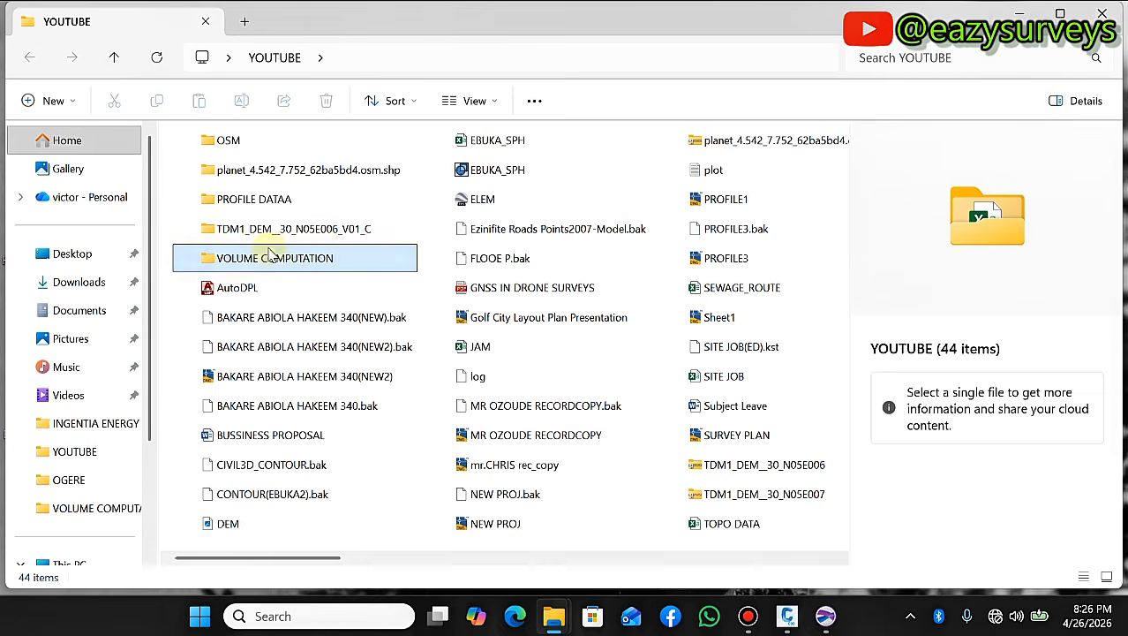
{"action": "double_click", "coordinate": [231, 290]}
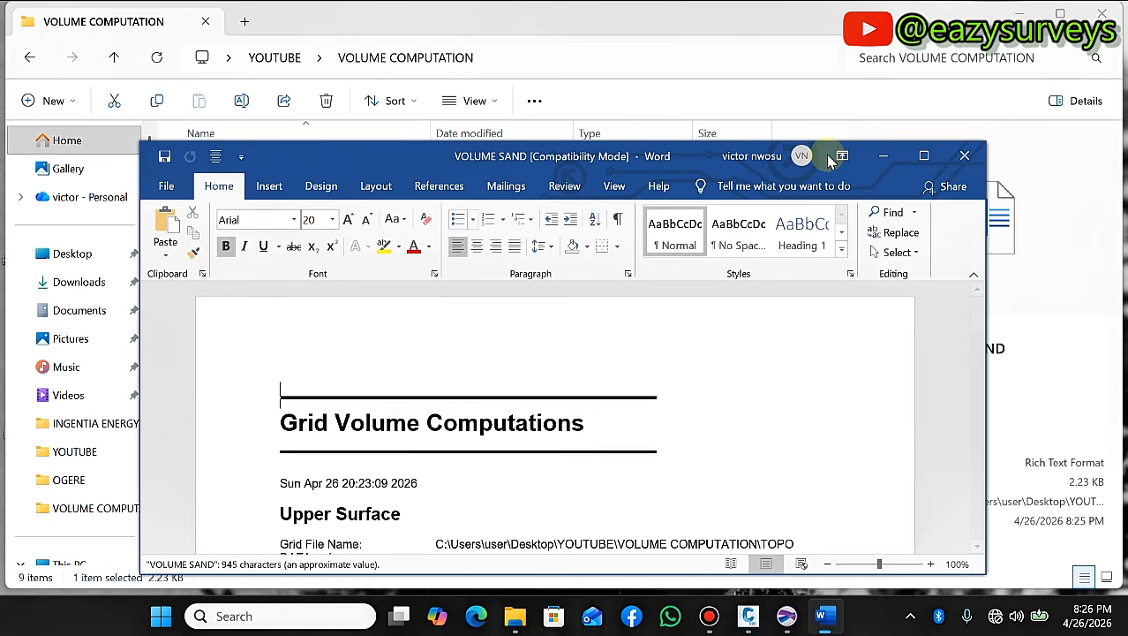
{"action": "left_click", "coordinate": [924, 156]}
{"action": "scroll", "coordinate": [417, 341], "scroll_direction": "down", "scroll_amount": 5}
{"action": "scroll", "coordinate": [417, 340], "scroll_direction": "down", "scroll_amount": 5}
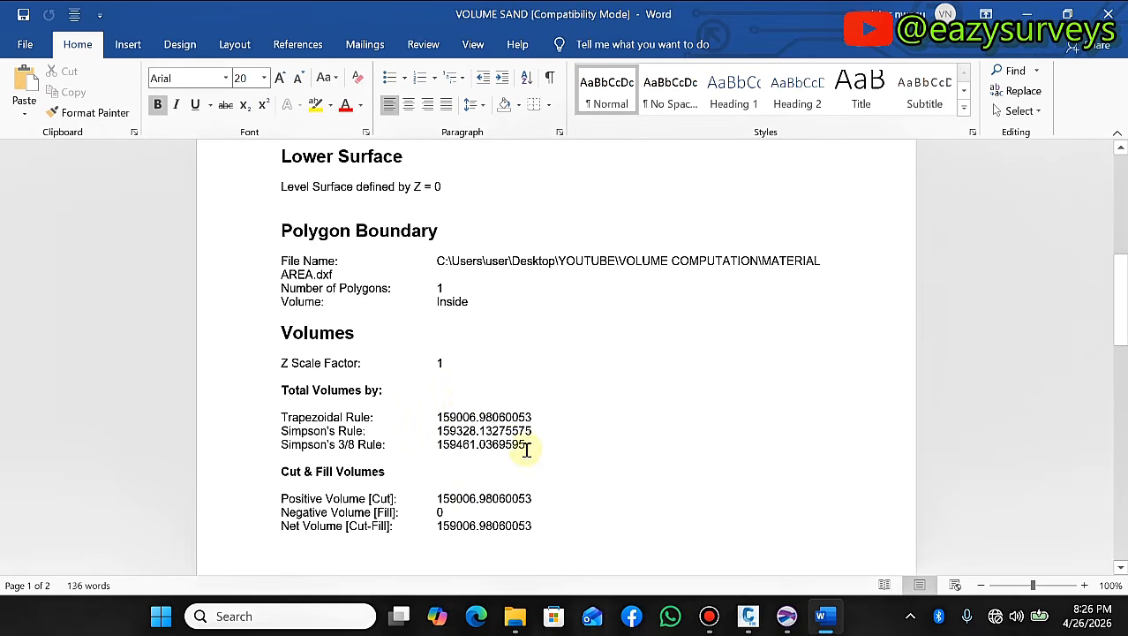
{"action": "left_click_drag", "start_coordinate": [526, 448], "coordinate": [281, 411]}
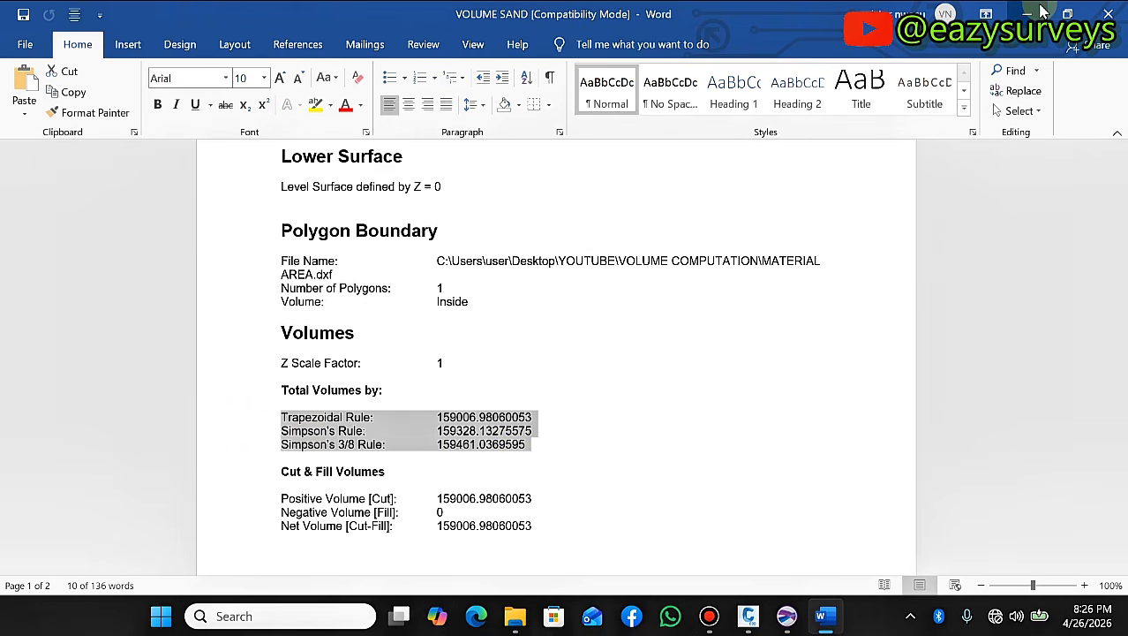
Minimise Word and File Explorer, return to Surfer, and deselect the 3D surface map
{"action": "left_click", "coordinate": [1043, 12]}
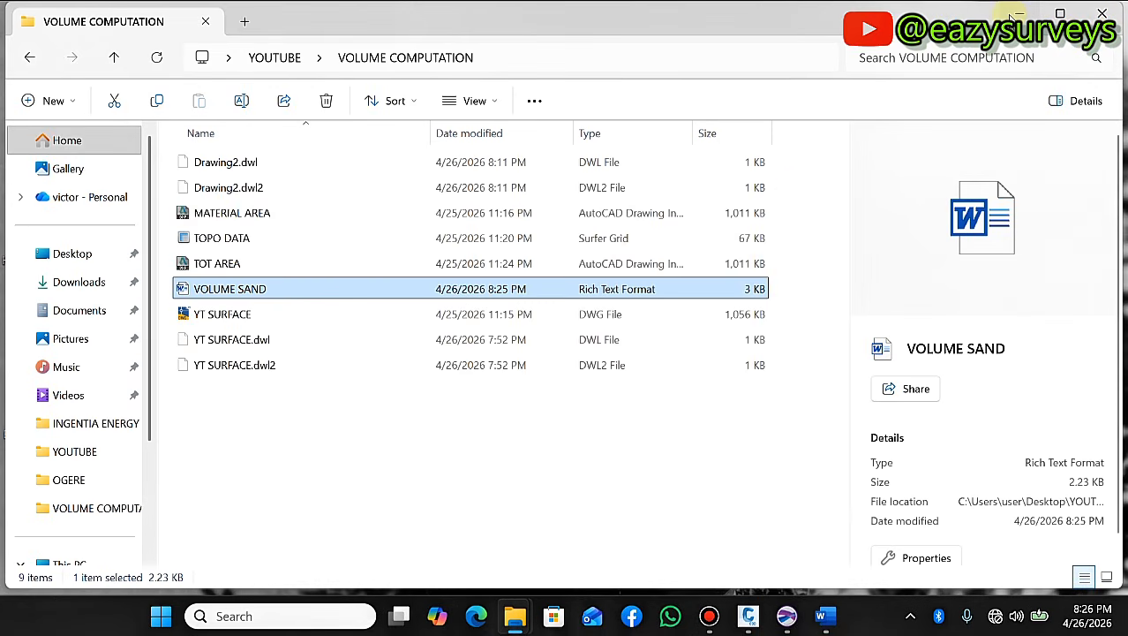
{"action": "left_click", "coordinate": [1015, 16]}
{"action": "left_click", "coordinate": [786, 615]}
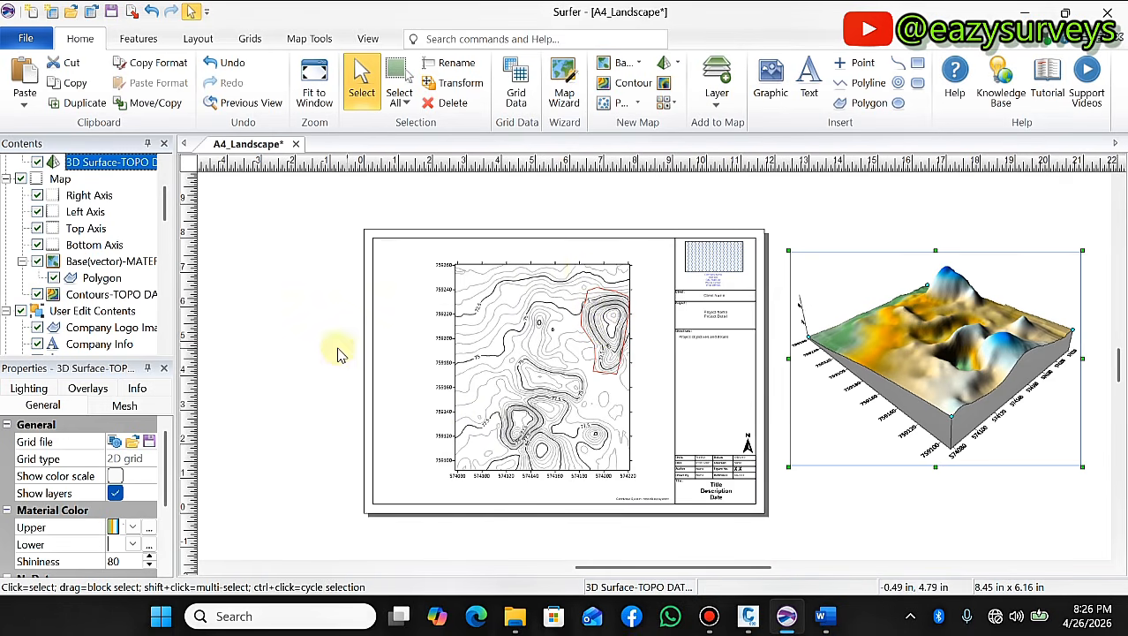
{"action": "left_click", "coordinate": [296, 311]}
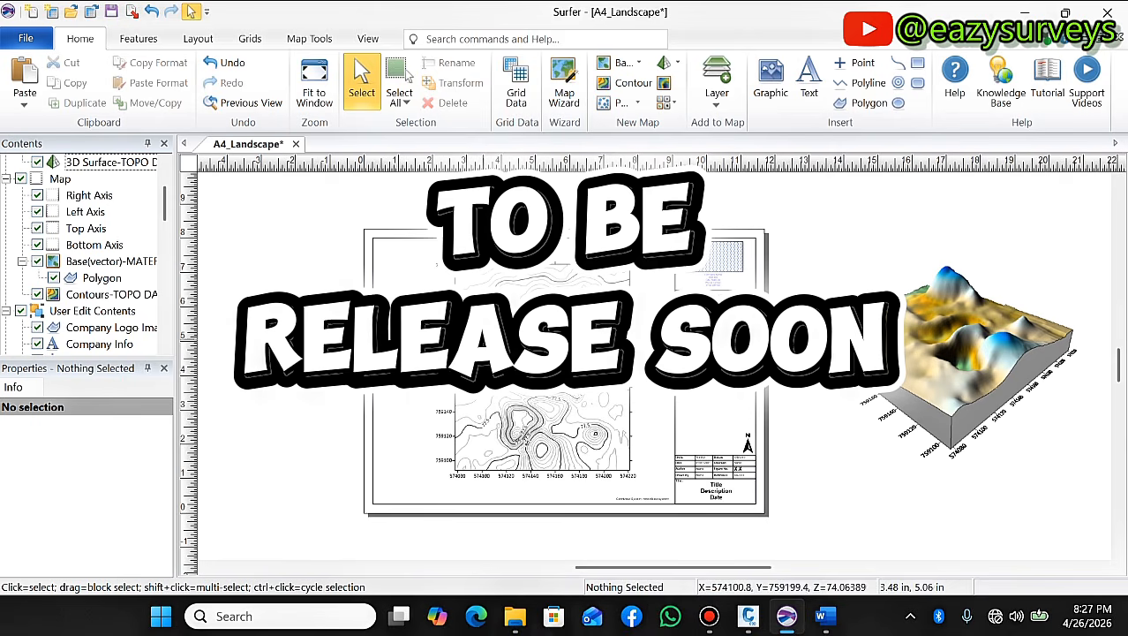
Review the grid volume report for the TOT AREA boundary, highlight its three total volume rows, and minimise the report
{"action": "left_click", "coordinate": [508, 317]}
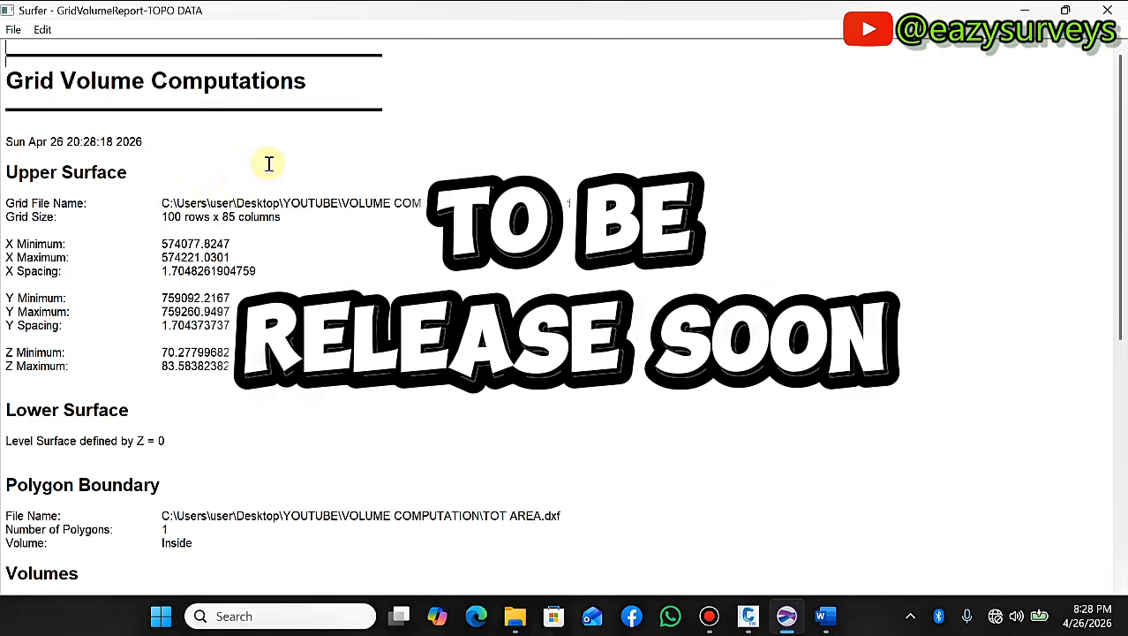
{"action": "scroll", "coordinate": [203, 336], "scroll_direction": "down", "scroll_amount": 5}
{"action": "scroll", "coordinate": [203, 336], "scroll_direction": "down", "scroll_amount": 2}
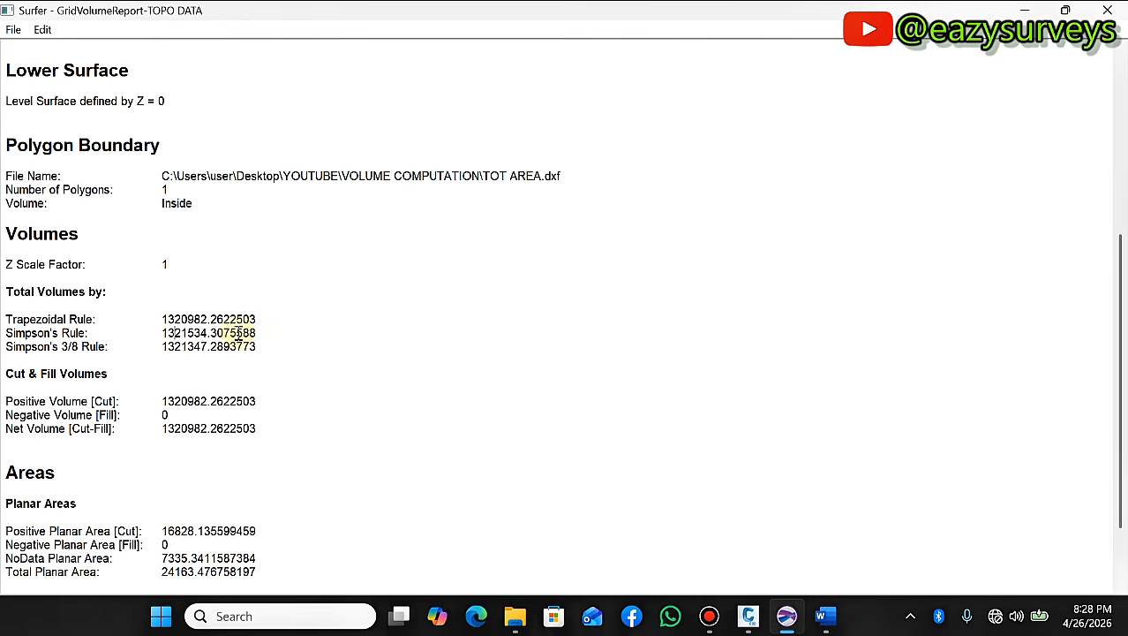
{"action": "scroll", "coordinate": [181, 327], "scroll_direction": "down", "scroll_amount": 2}
{"action": "left_click_drag", "start_coordinate": [254, 261], "coordinate": [24, 226]}
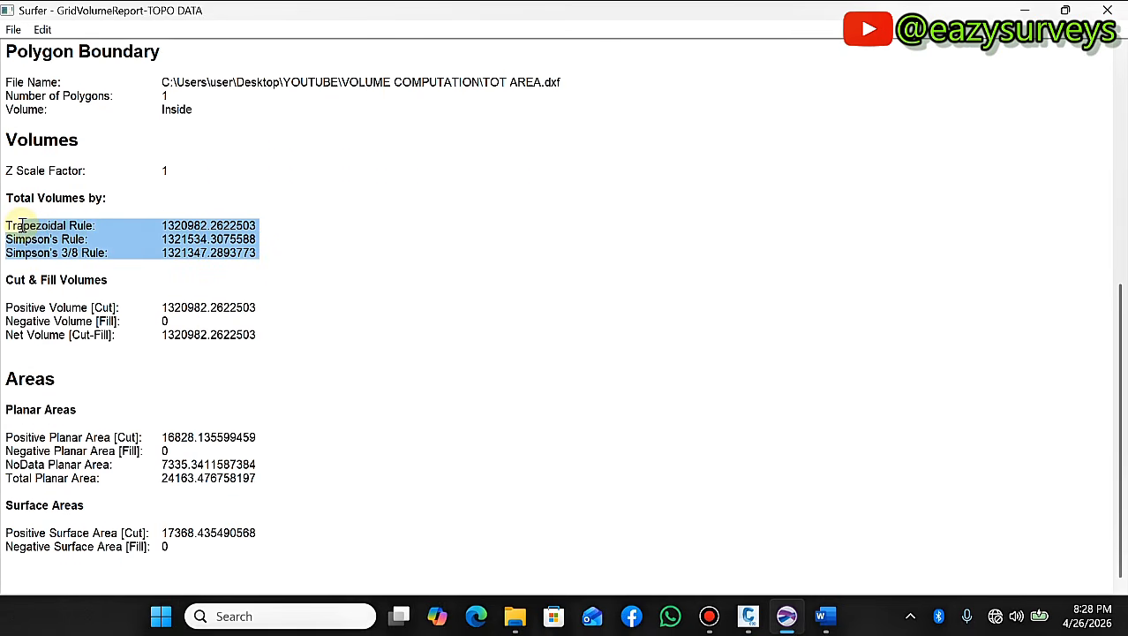
{"action": "left_click", "coordinate": [161, 245]}
{"action": "left_click", "coordinate": [1025, 10]}
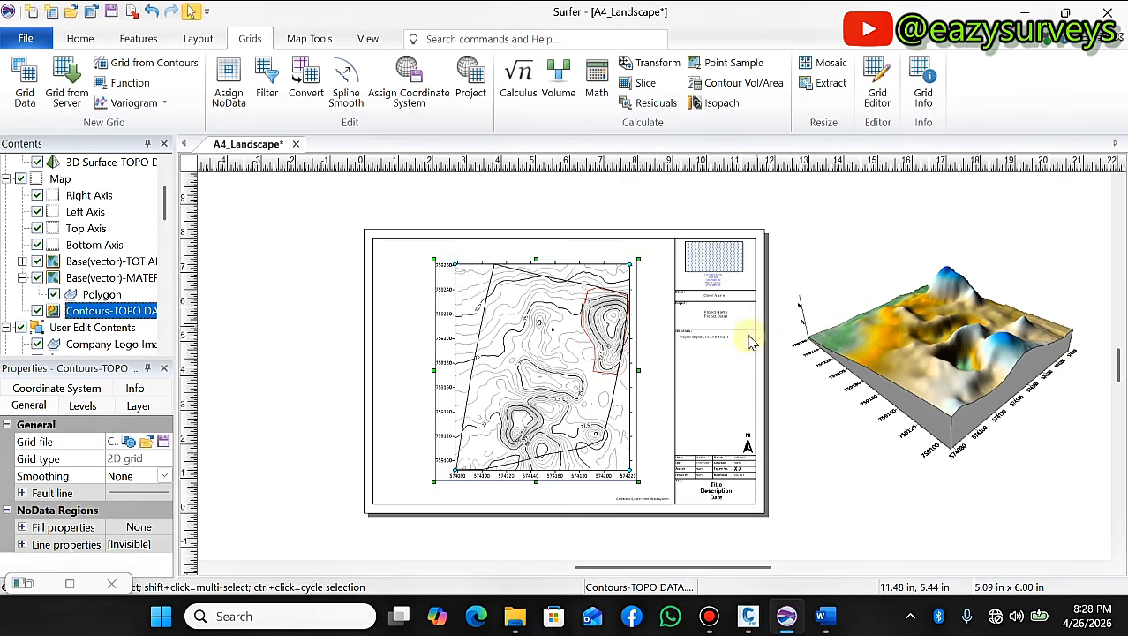
Switch to YT SURFACE.dwg in Civil 3D to examine the surface and red material boundary, and minimise it again
{"action": "left_click", "coordinate": [750, 622]}
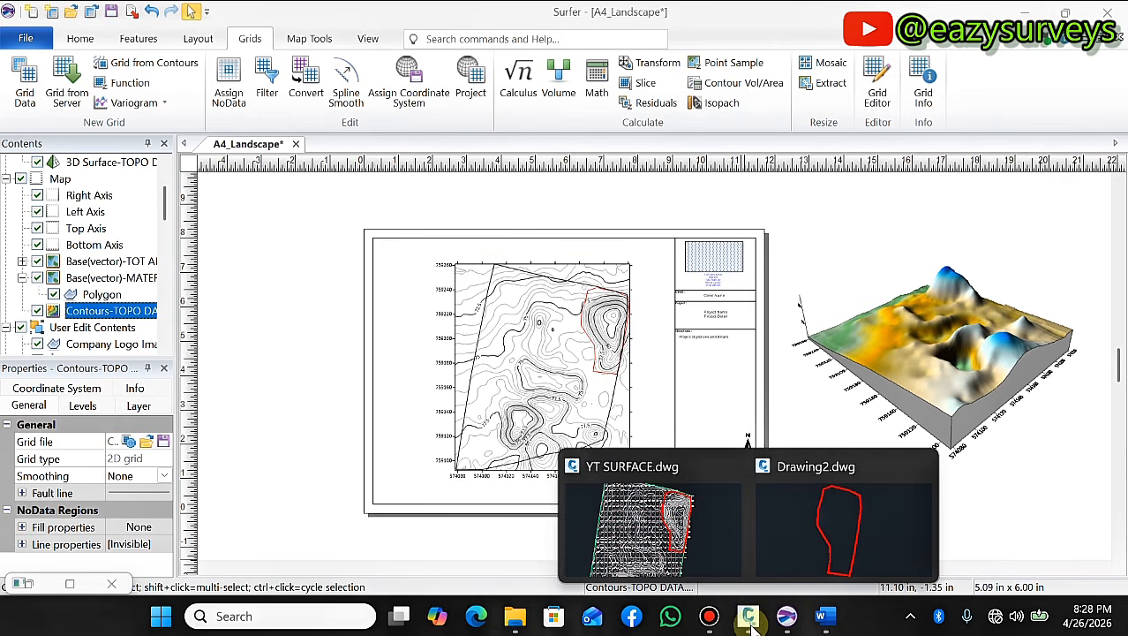
{"action": "left_click", "coordinate": [649, 521]}
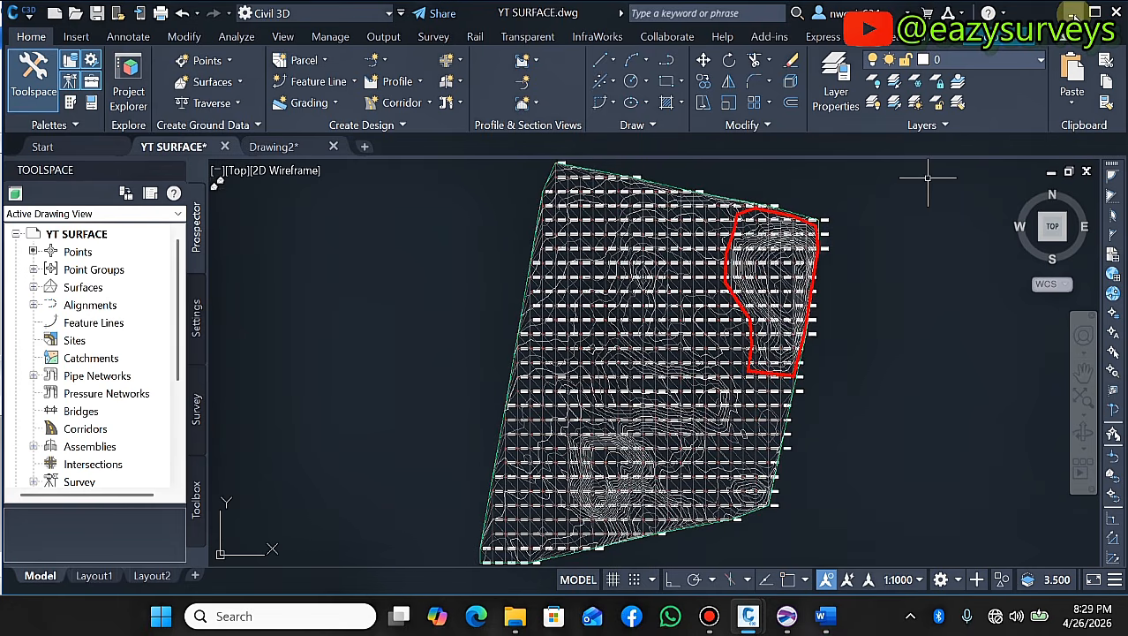
{"action": "left_click", "coordinate": [1074, 15]}
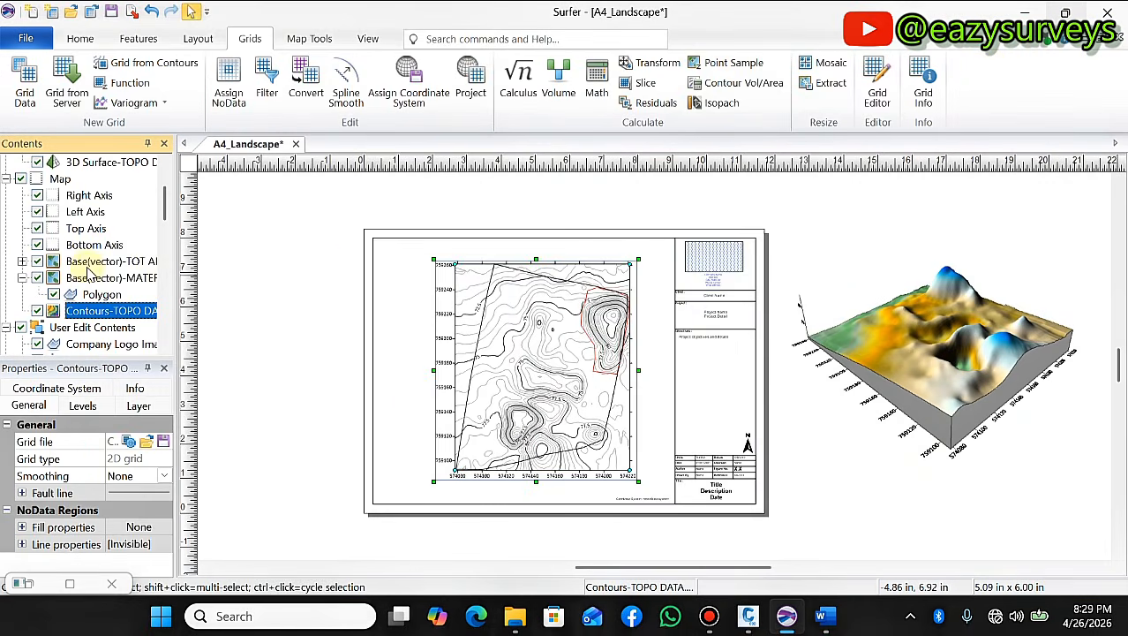
Hide the TOT AREA base layer on the contour map and clear the selection
{"action": "left_click", "coordinate": [37, 261]}
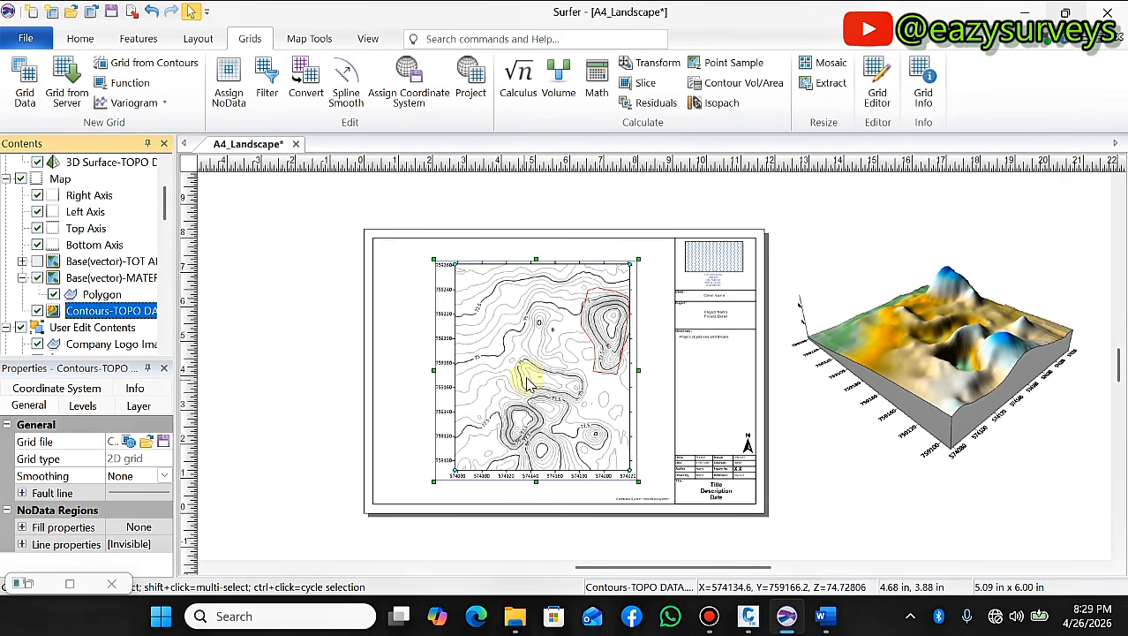
{"action": "left_click", "coordinate": [341, 315]}
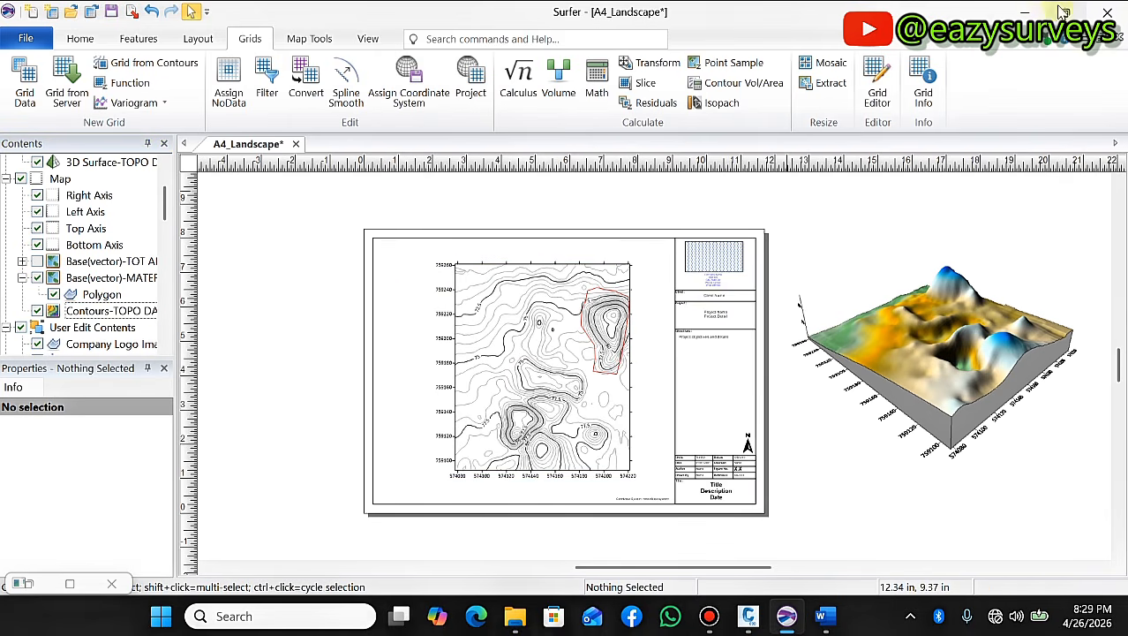
Minimise Surfer, bring up the VOLUME SAND report in Word, and clear the highlight on its total volume rows
{"action": "left_click", "coordinate": [1026, 13]}
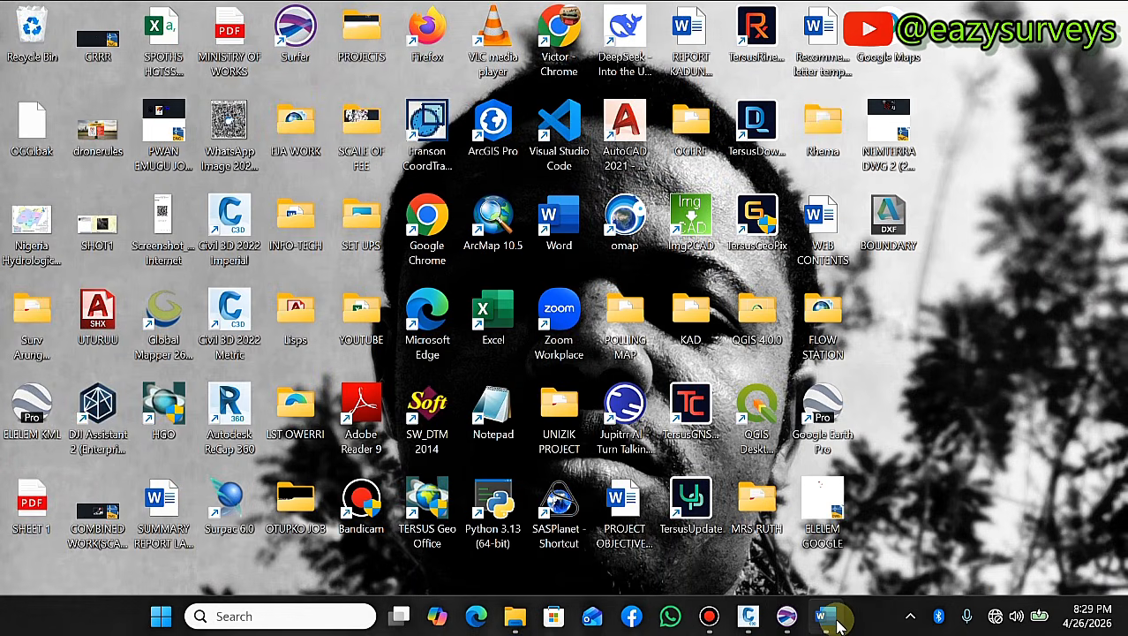
{"action": "left_click", "coordinate": [825, 615]}
{"action": "left_click", "coordinate": [549, 424]}
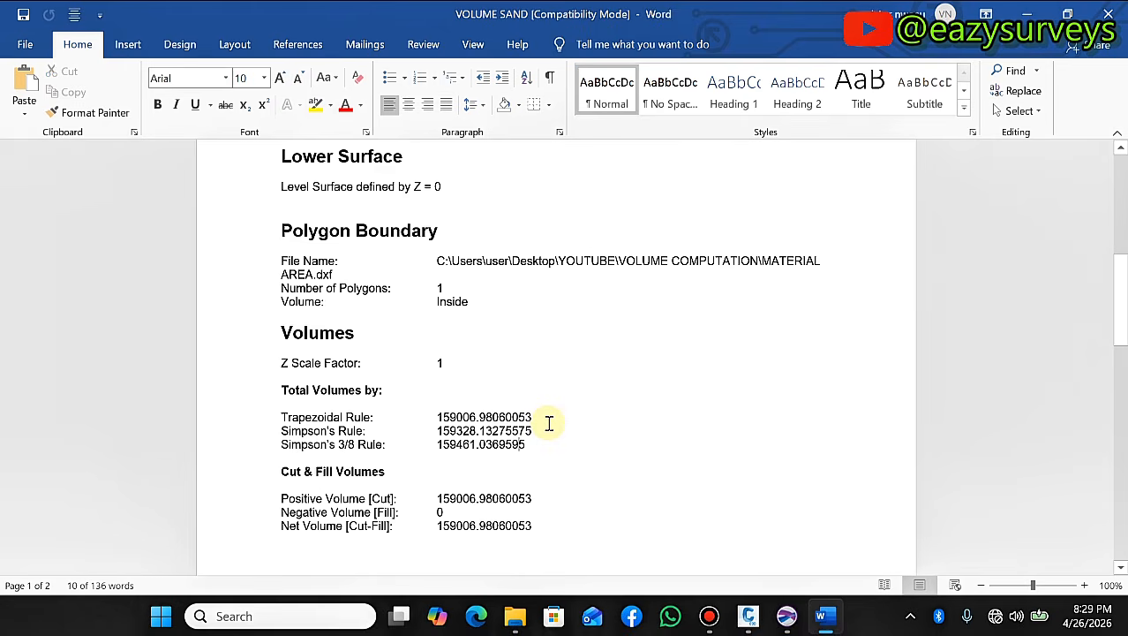
Switch to YT SURFACE.dwg in Civil 3D, inspect the terrain surface from the front in the Object Viewer, and close the viewer
{"action": "mouse_move", "coordinate": [748, 618]}
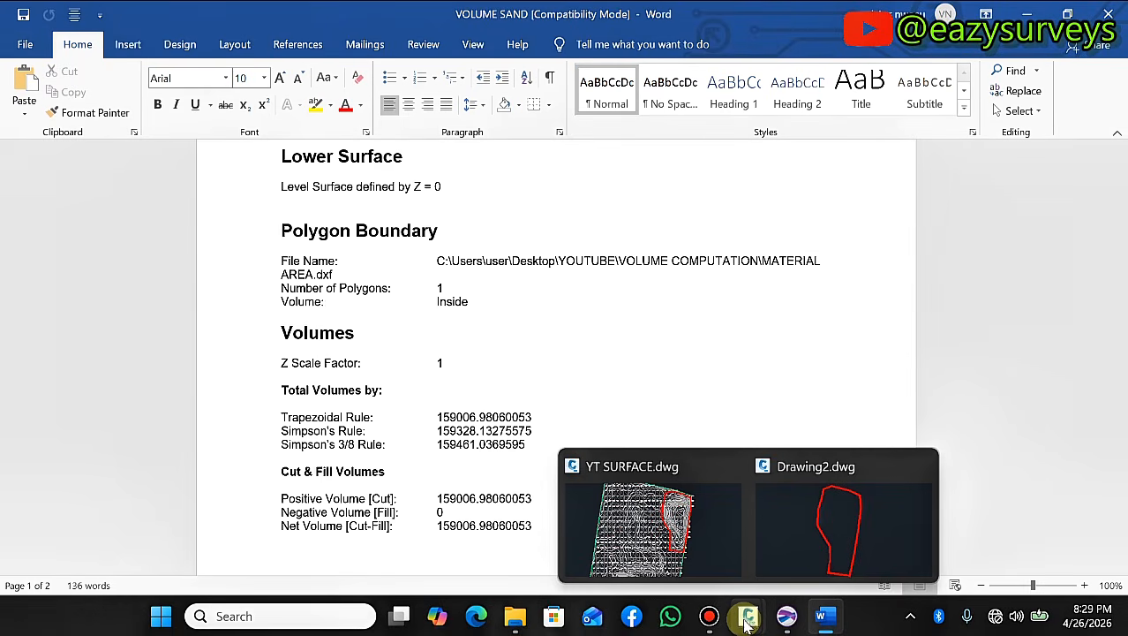
{"action": "left_click", "coordinate": [715, 554]}
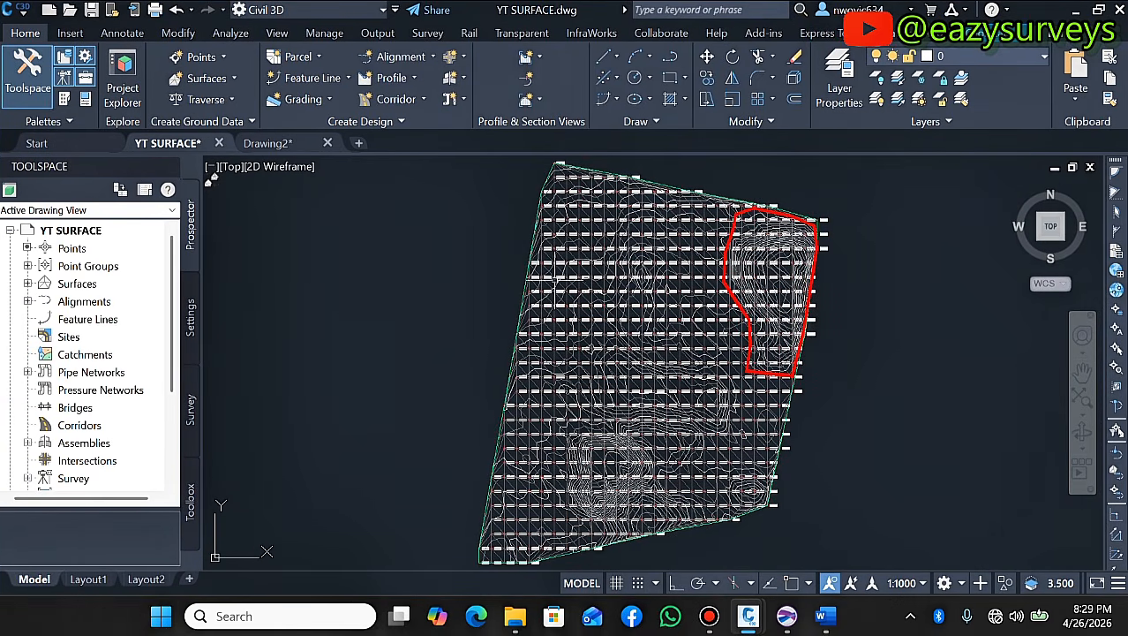
{"action": "left_click", "coordinate": [552, 280]}
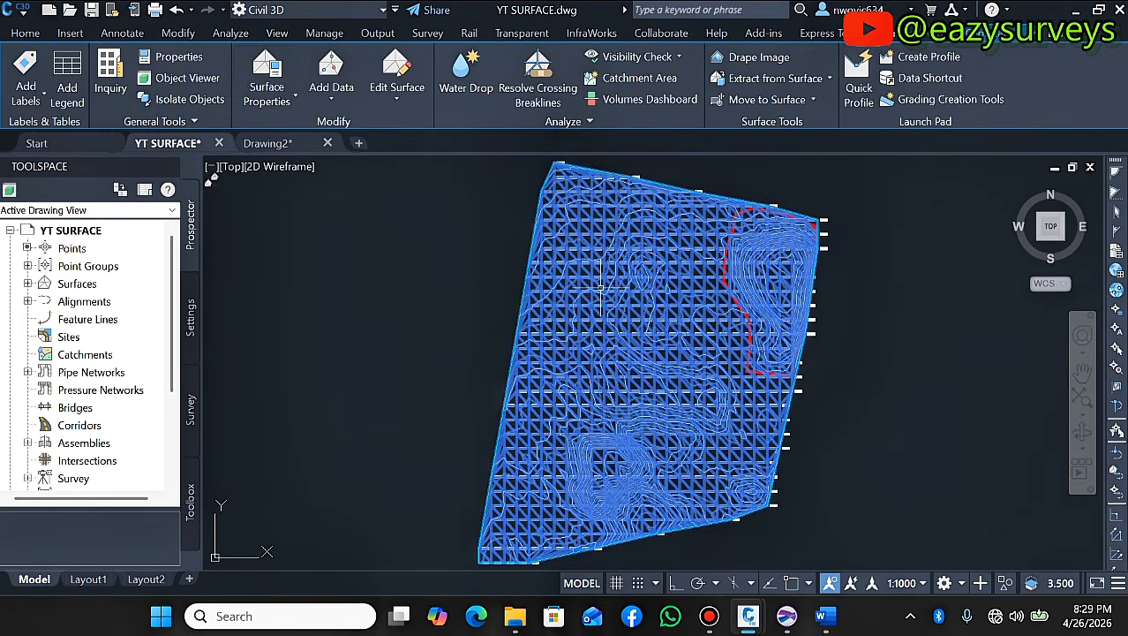
{"action": "left_click", "coordinate": [181, 83]}
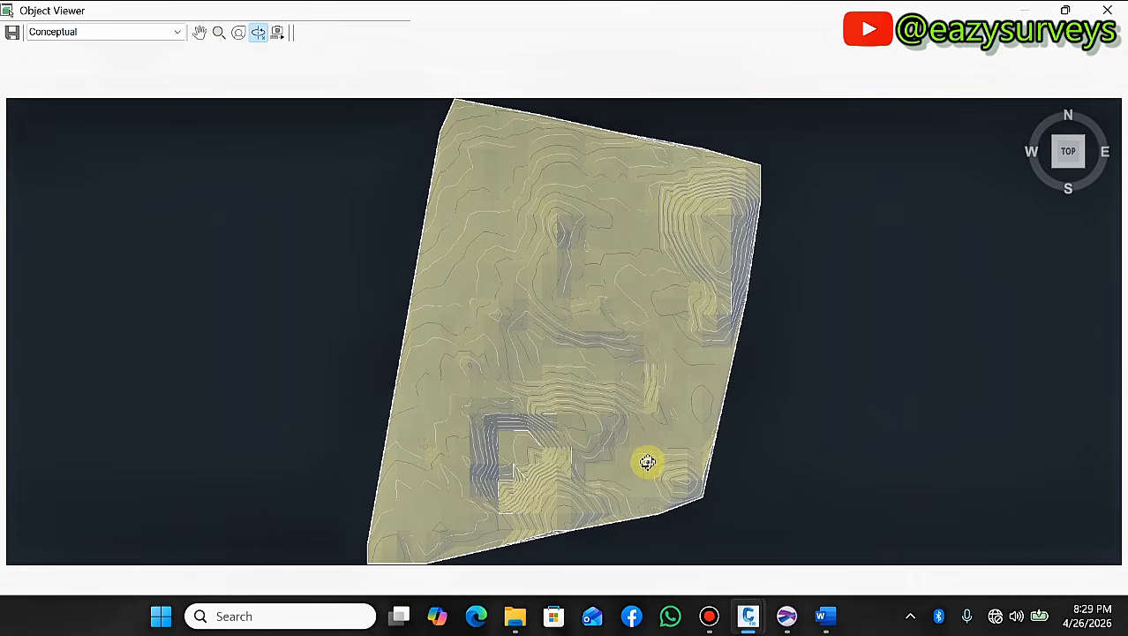
{"action": "left_click_drag", "start_coordinate": [623, 364], "coordinate": [488, 295]}
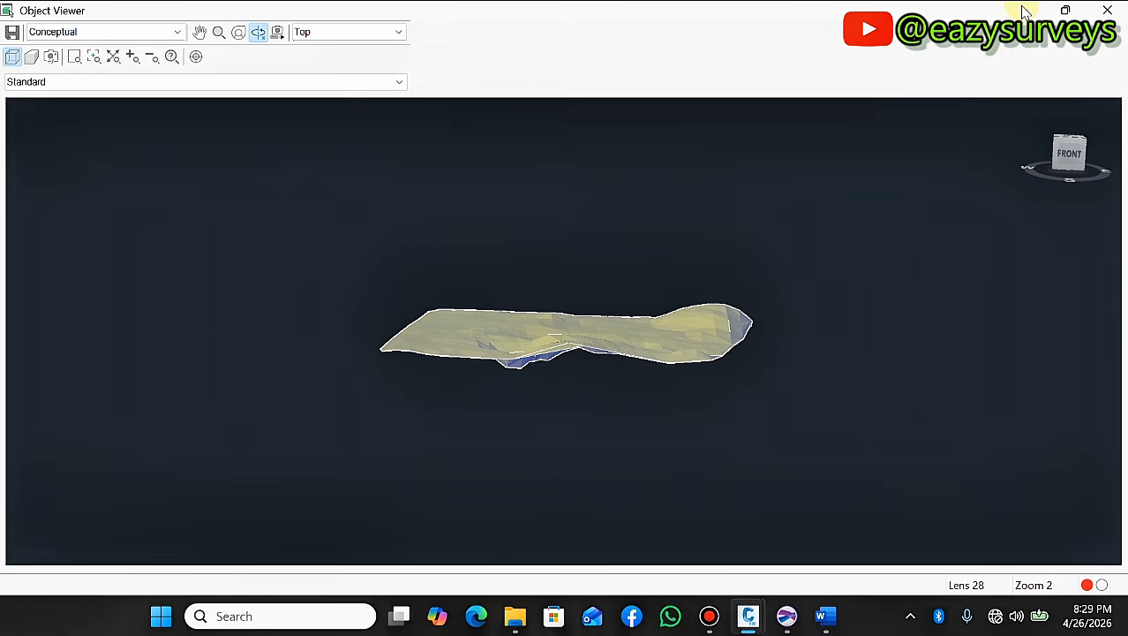
{"action": "scroll", "coordinate": [726, 340], "scroll_direction": "up", "scroll_amount": 5}
{"action": "scroll", "coordinate": [726, 340], "scroll_direction": "down", "scroll_amount": 5}
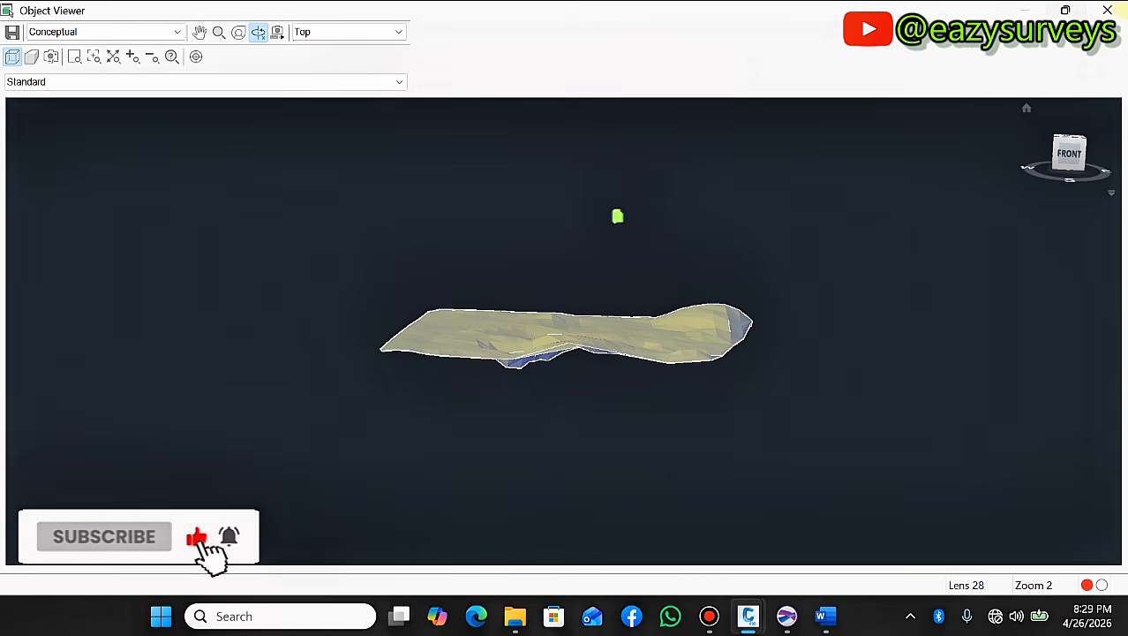
{"action": "left_click", "coordinate": [1107, 11]}
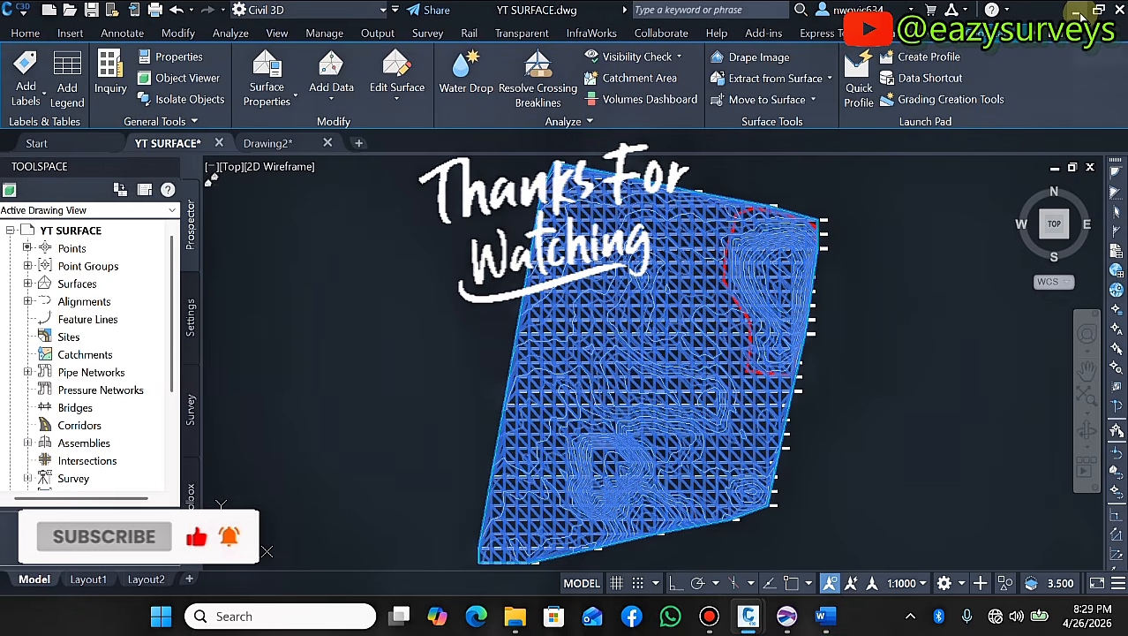
Minimise Civil 3D, return to Surfer, minimise the volume report, and examine the contour map beside the 3D surface
{"action": "left_click", "coordinate": [1079, 13]}
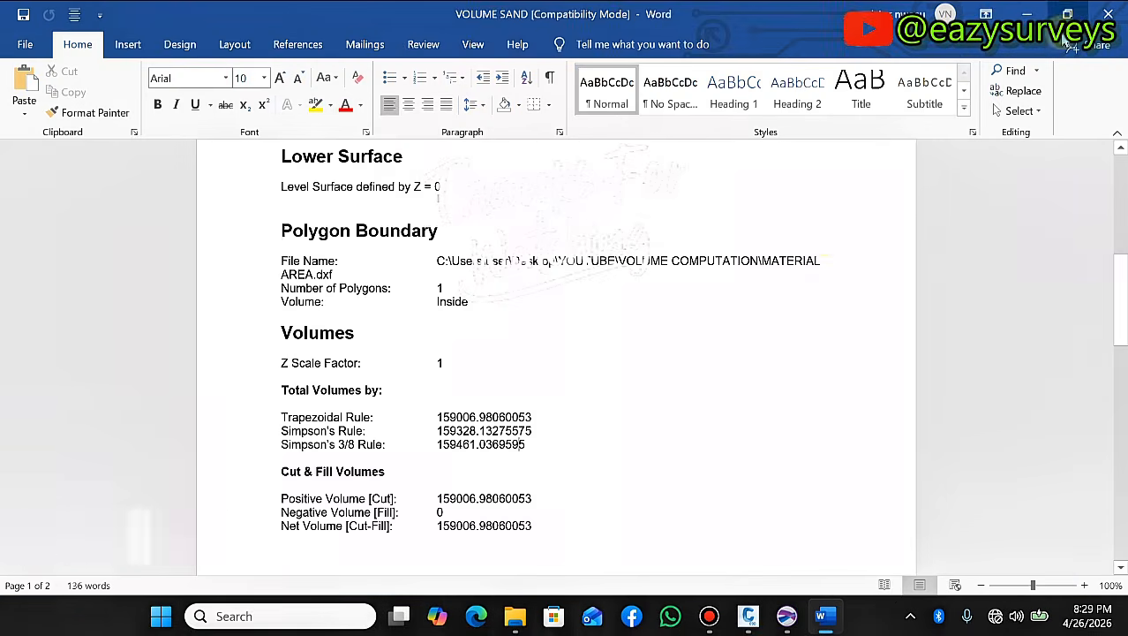
{"action": "left_click", "coordinate": [786, 618]}
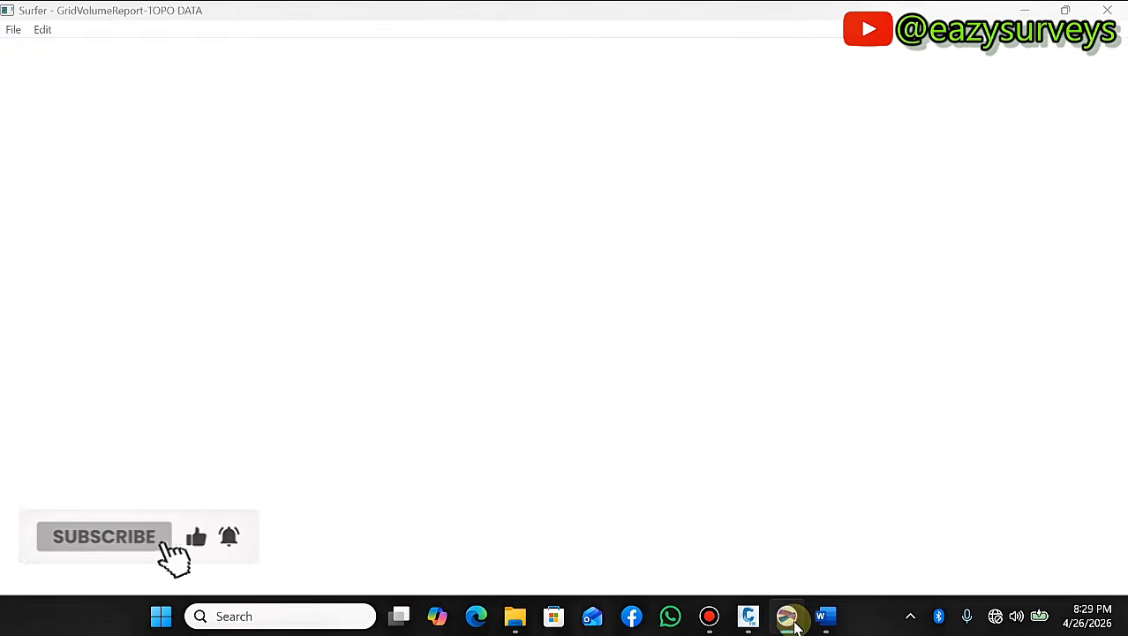
{"action": "left_click", "coordinate": [1018, 12]}
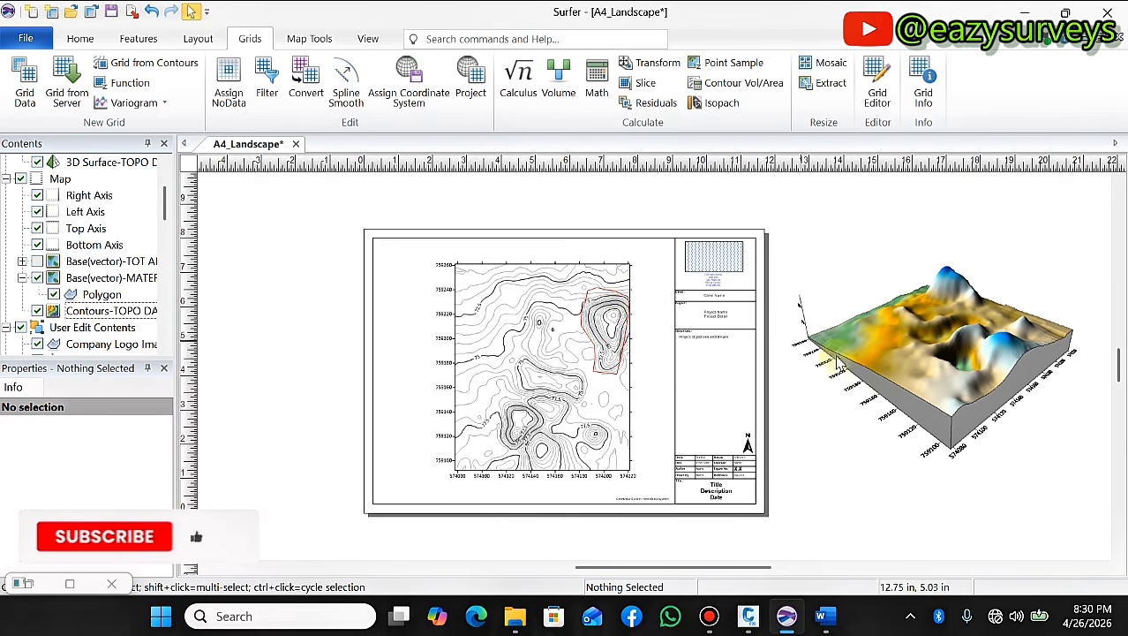
{"action": "scroll", "coordinate": [493, 317], "scroll_direction": "down", "scroll_amount": 1}
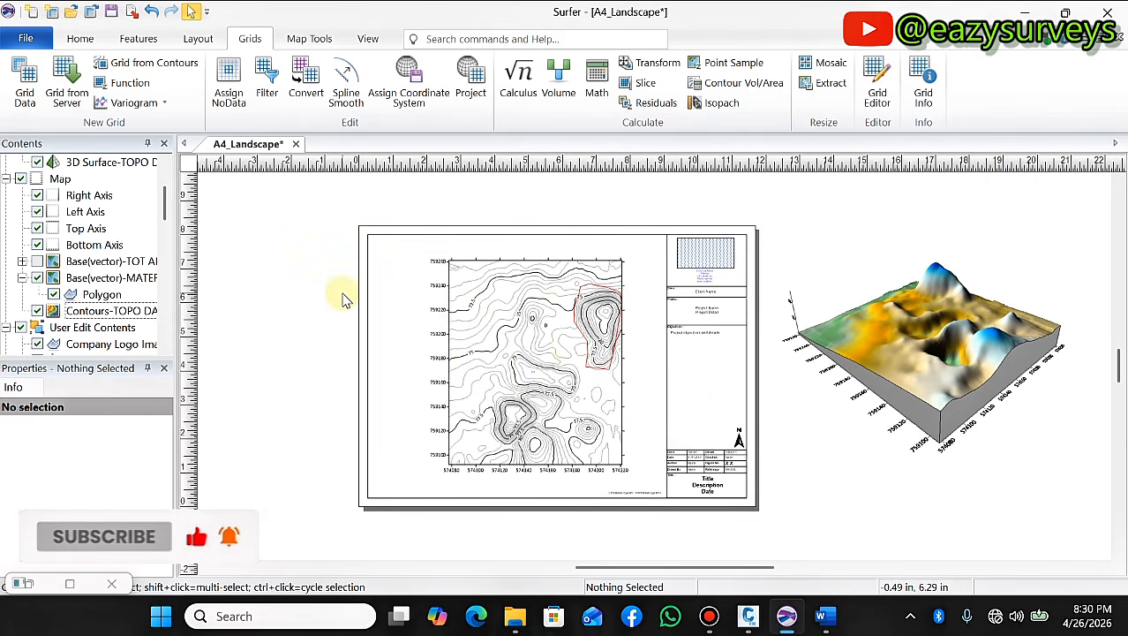
{"action": "scroll", "coordinate": [965, 394], "scroll_direction": "up", "scroll_amount": 1}
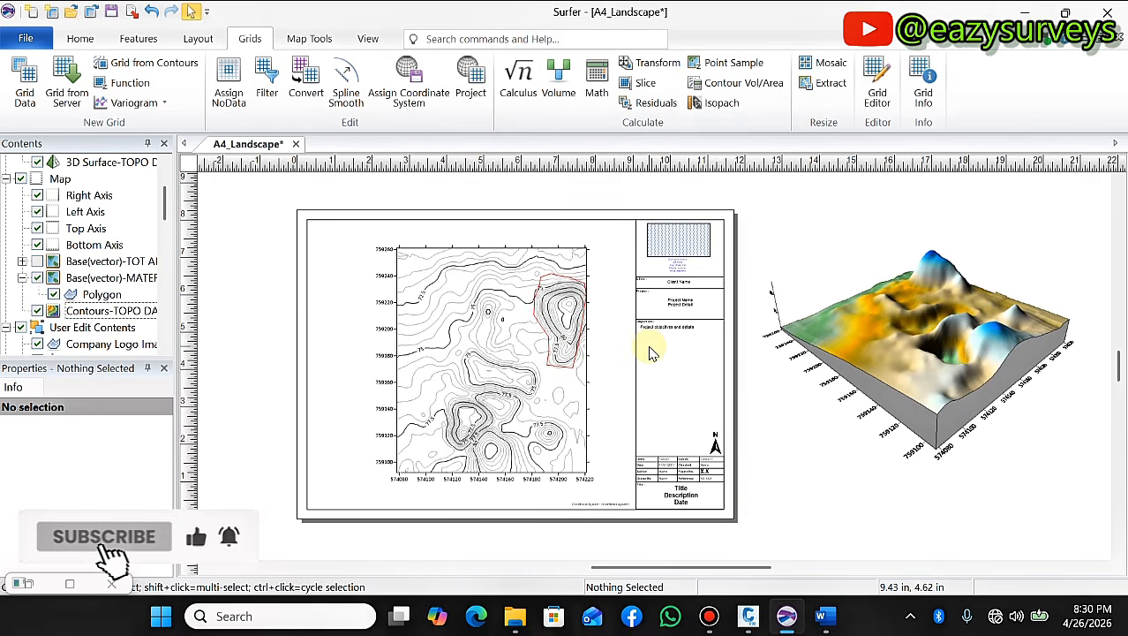
{"action": "scroll", "coordinate": [506, 353], "scroll_direction": "up", "scroll_amount": 1}
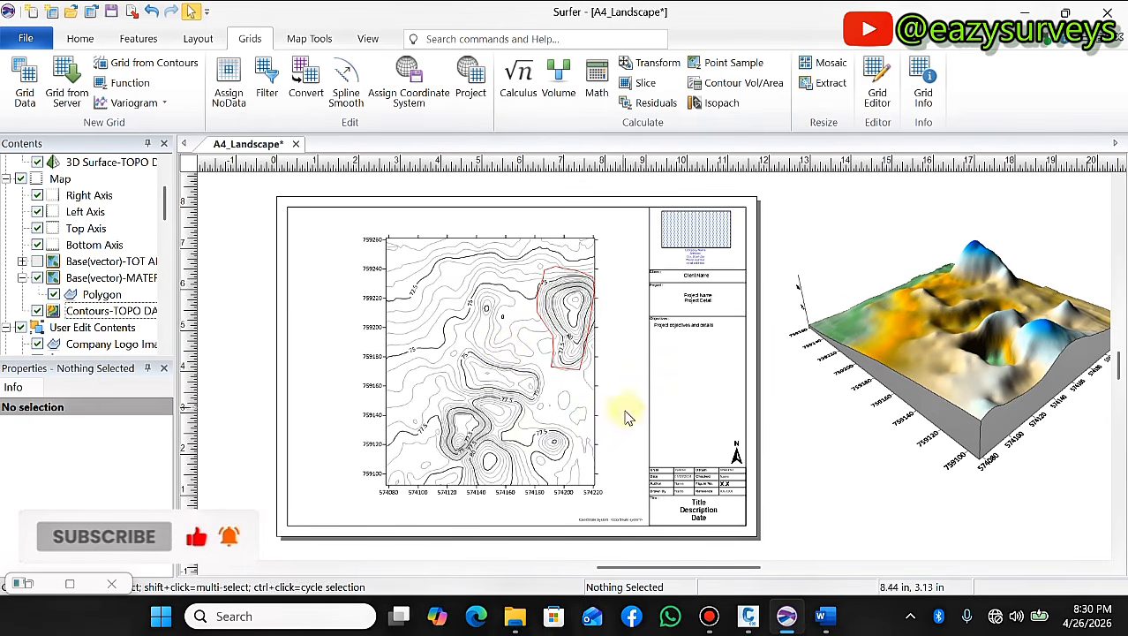